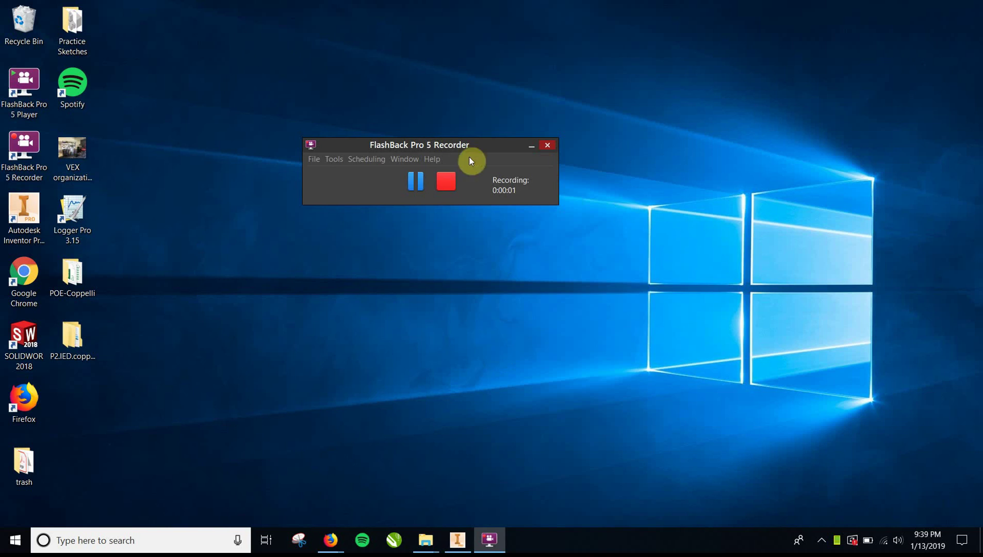
Move the recorder aside, return to the Inventor Automata assembly, and deselect the wheel.
{"action": "left_click_drag", "start_coordinate": [453, 147], "coordinate": [875, 463]}
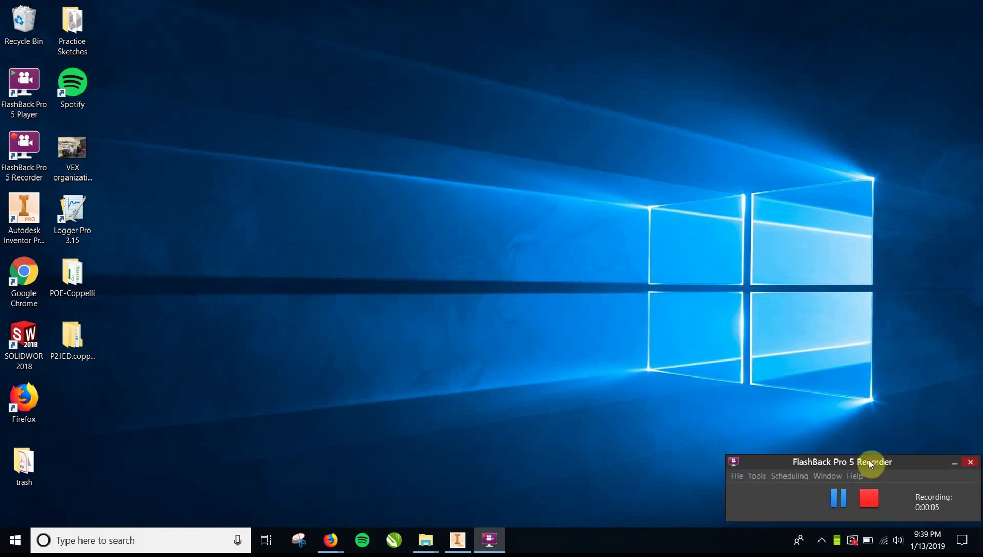
{"action": "left_click", "coordinate": [455, 539]}
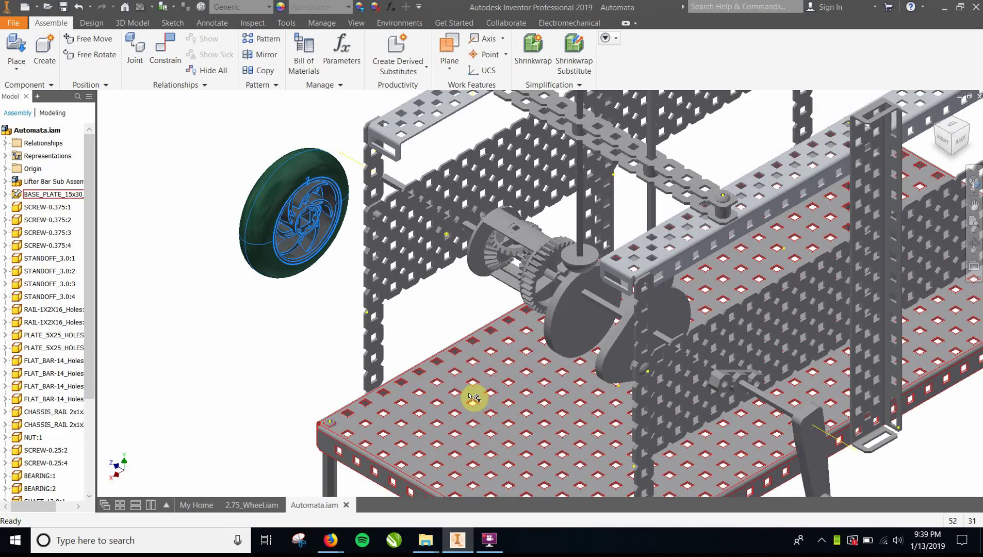
{"action": "left_click", "coordinate": [274, 321]}
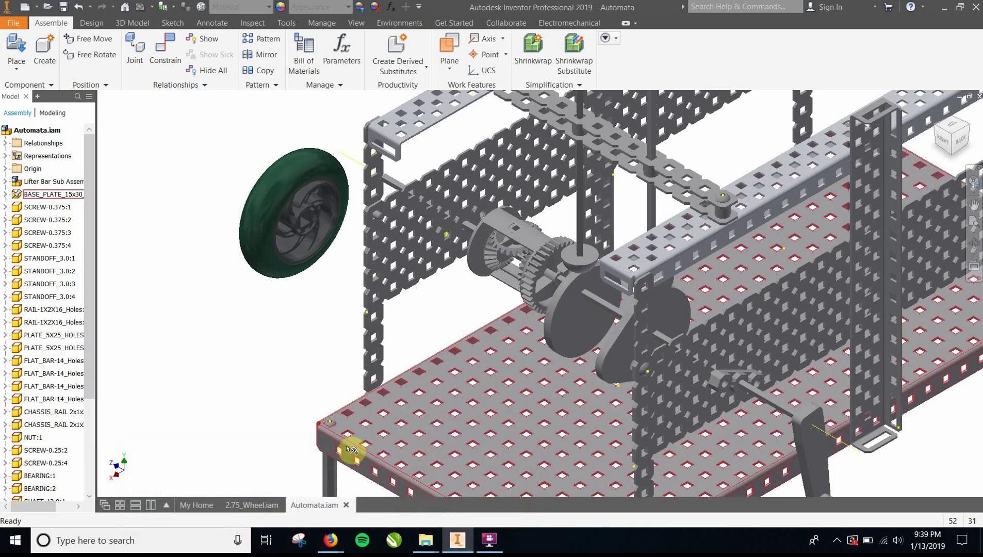
In Firefox, go from the Wheels page to vexrobotics.com, then VEX EDR Products > Accessories.
{"action": "mouse_move", "coordinate": [329, 541]}
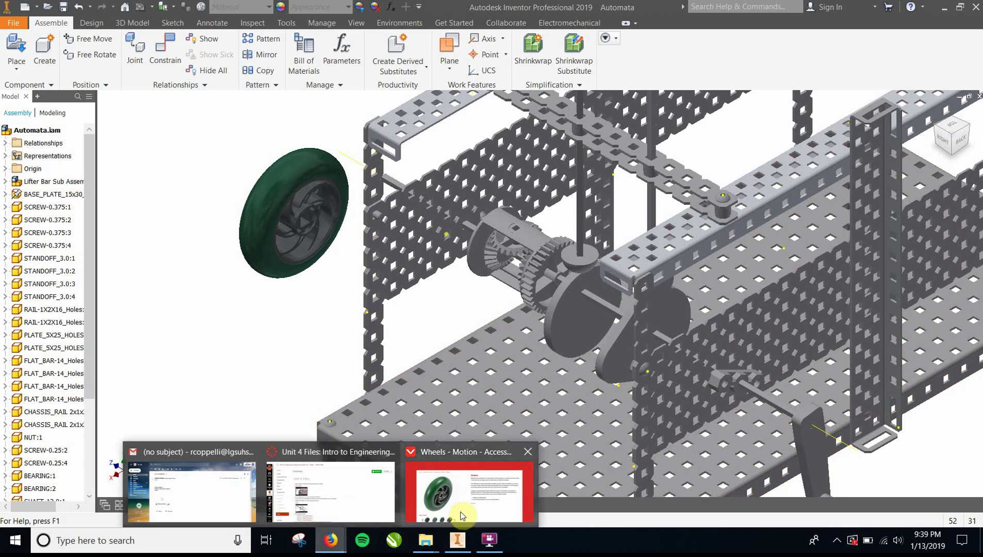
{"action": "left_click", "coordinate": [461, 510]}
{"action": "left_click", "coordinate": [312, 35]}
{"action": "left_click_drag", "start_coordinate": [312, 35], "coordinate": [751, 34]}
{"action": "key", "text": "BackSpace"}
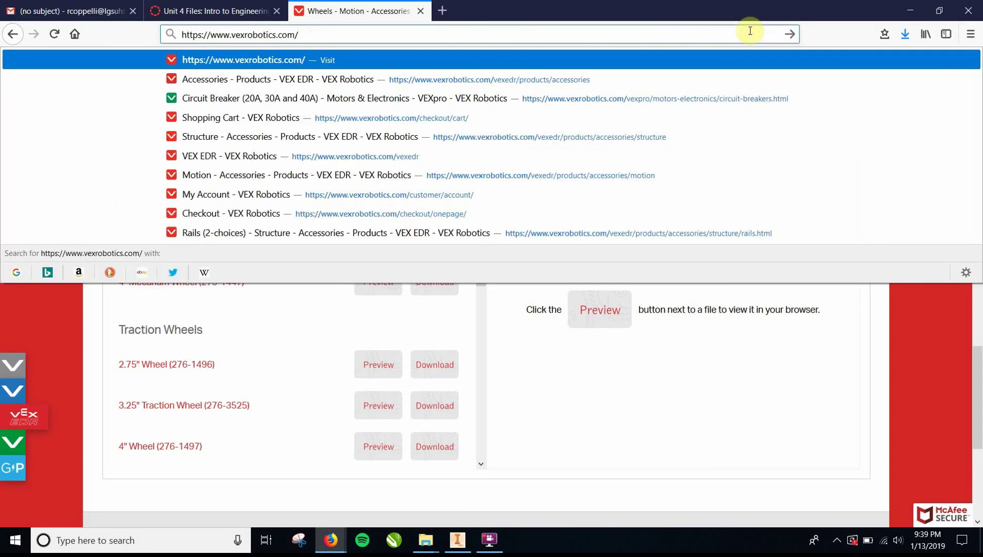
{"action": "key", "text": "Return"}
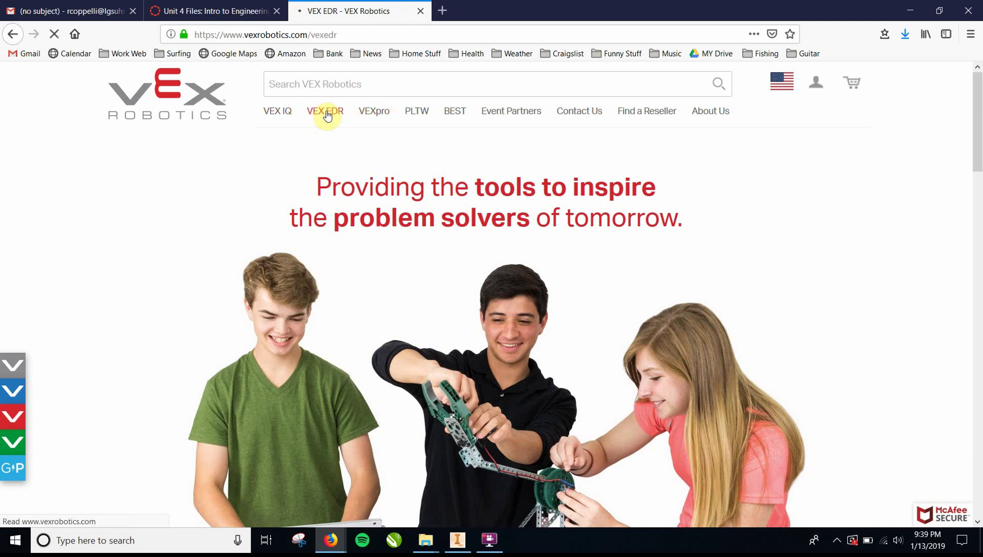
{"action": "mouse_move", "coordinate": [324, 111]}
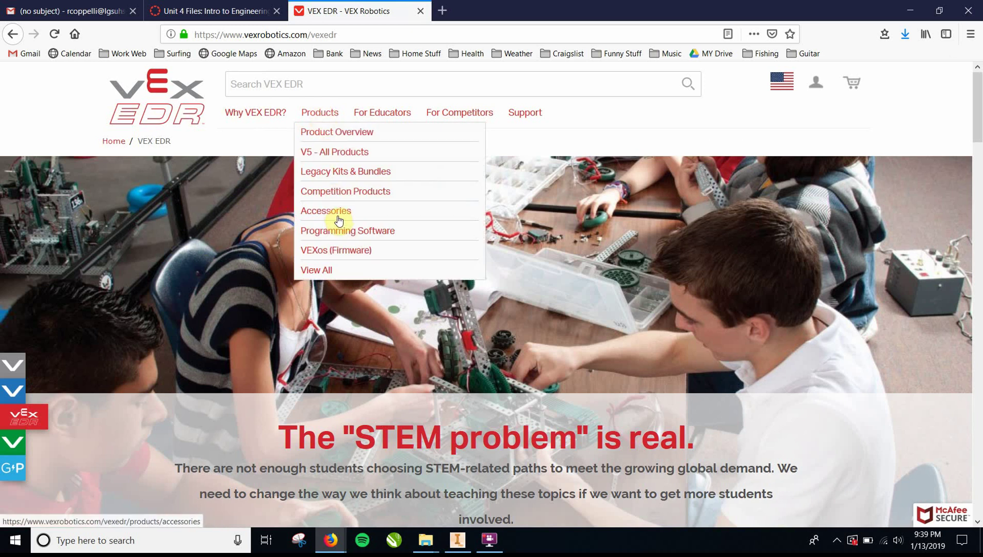
{"action": "left_click", "coordinate": [339, 219]}
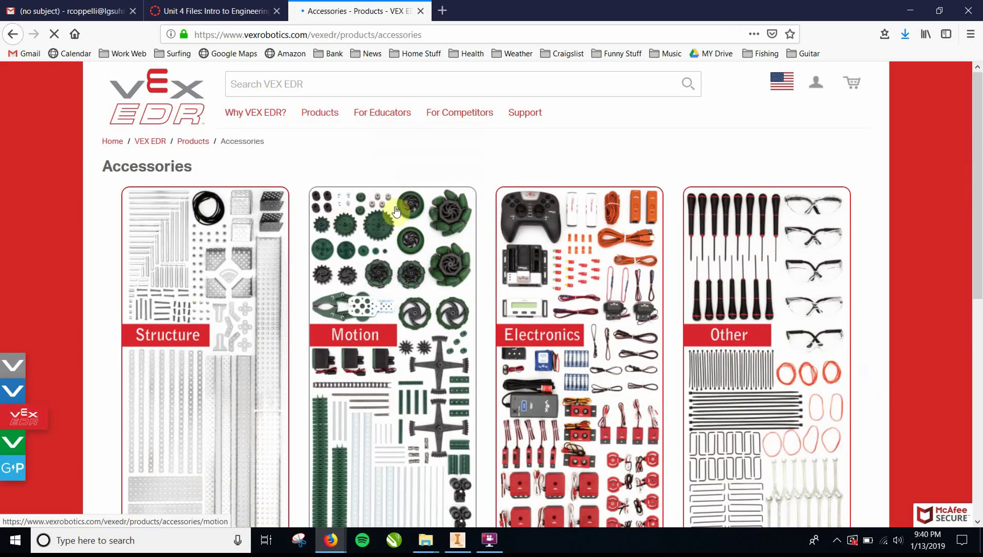
Scroll the Accessories page and open the Motion category.
{"action": "scroll", "coordinate": [411, 203], "scroll_direction": "down", "scroll_amount": 2}
{"action": "scroll", "coordinate": [413, 195], "scroll_direction": "up", "scroll_amount": 2}
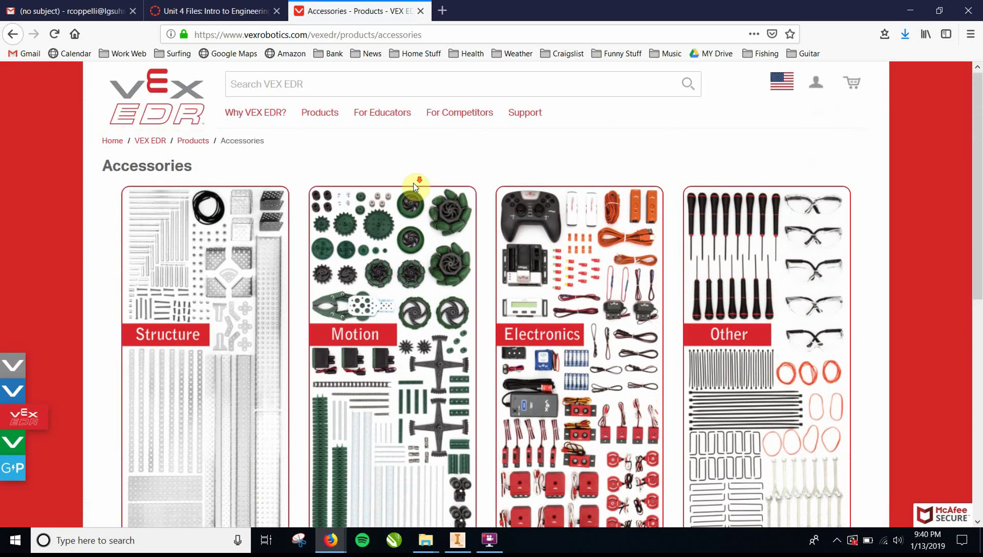
{"action": "scroll", "coordinate": [413, 183], "scroll_direction": "down", "scroll_amount": 1}
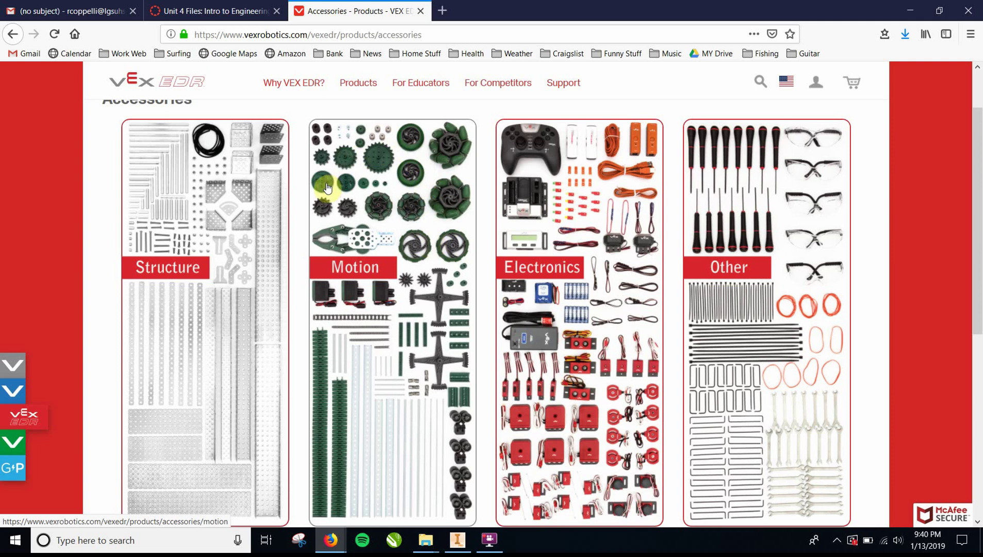
{"action": "left_click", "coordinate": [364, 249]}
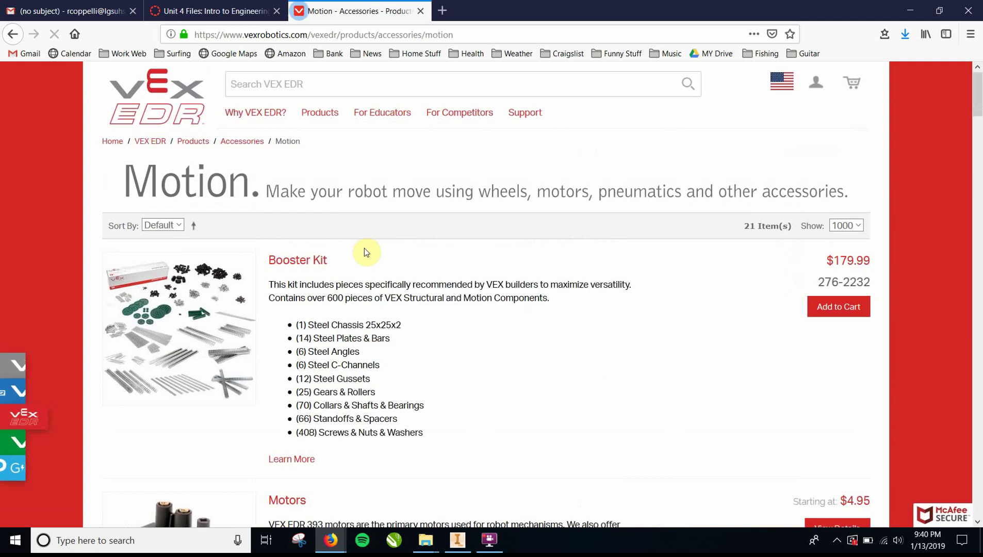
Scroll through the Motion accessories list to find the Gears item from $12.99.
{"action": "scroll", "coordinate": [364, 248], "scroll_direction": "down", "scroll_amount": 10}
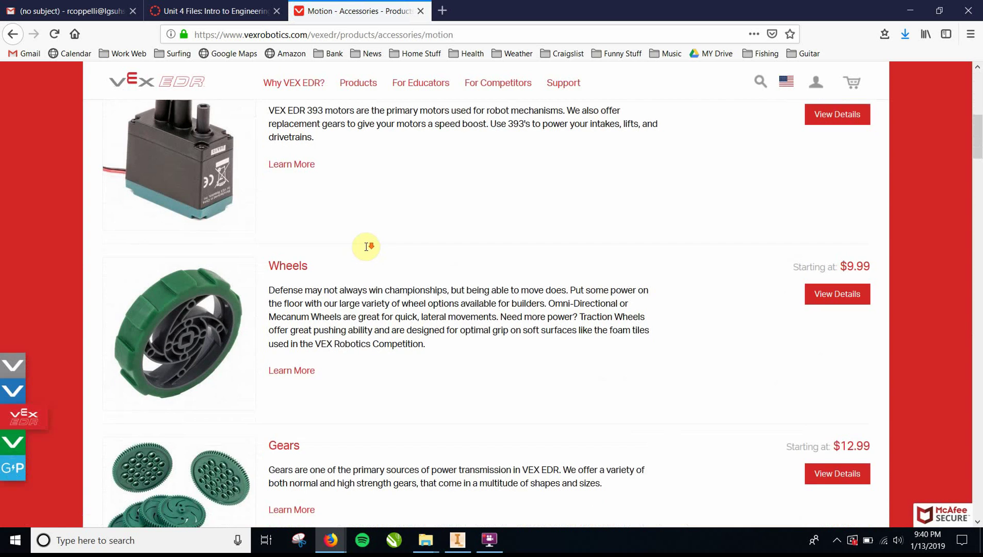
{"action": "scroll", "coordinate": [366, 247], "scroll_direction": "down", "scroll_amount": 5}
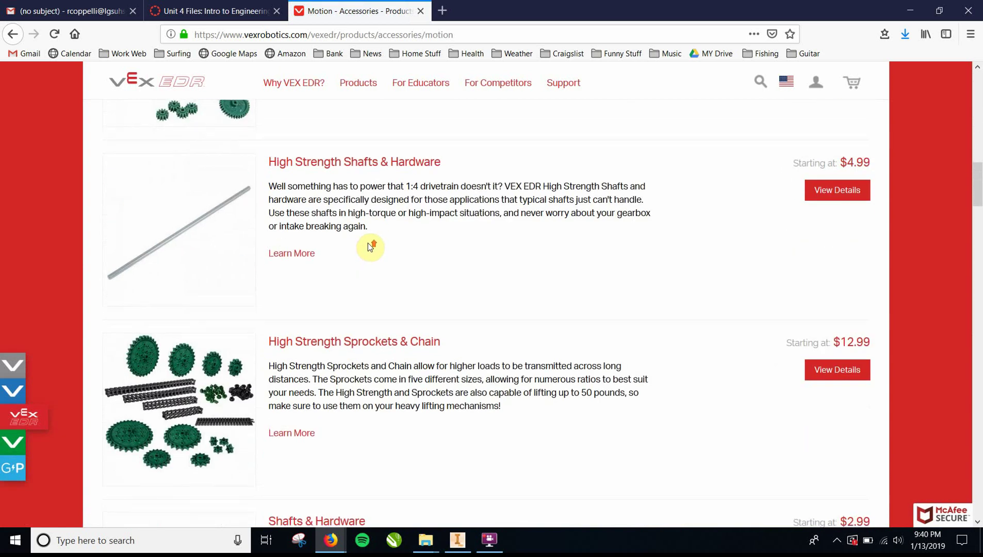
{"action": "scroll", "coordinate": [315, 259], "scroll_direction": "up", "scroll_amount": 3}
{"action": "scroll", "coordinate": [317, 259], "scroll_direction": "down", "scroll_amount": 5}
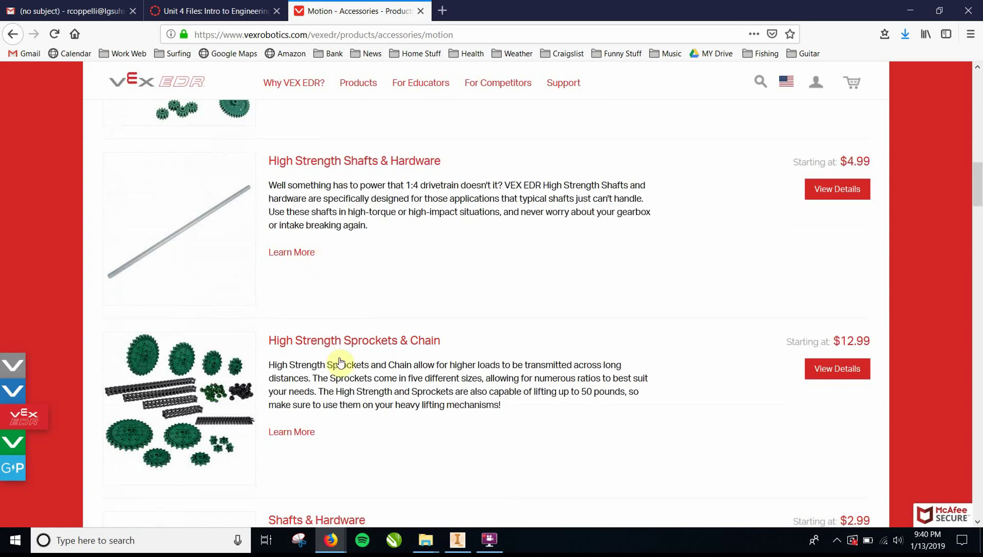
{"action": "scroll", "coordinate": [309, 193], "scroll_direction": "down", "scroll_amount": 6}
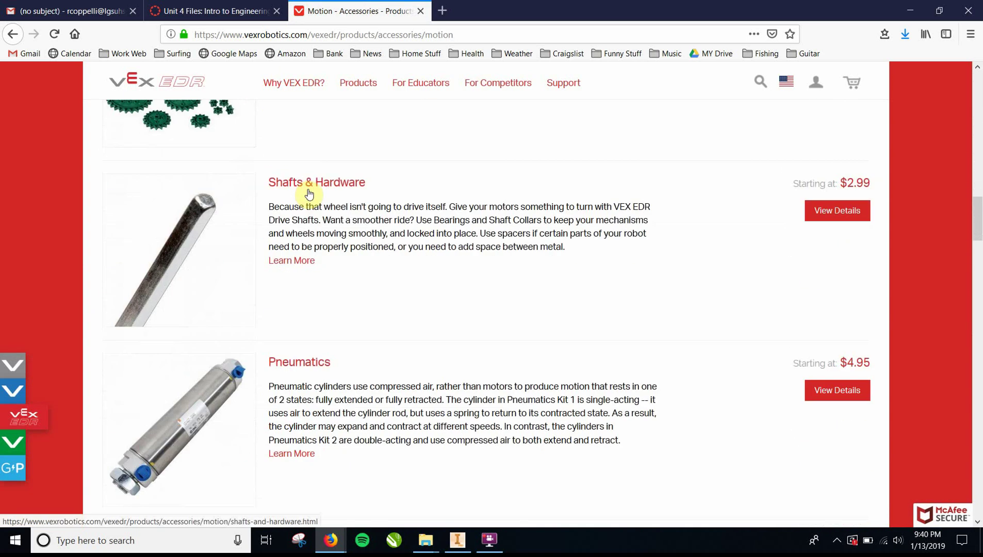
{"action": "scroll", "coordinate": [314, 201], "scroll_direction": "down", "scroll_amount": 5}
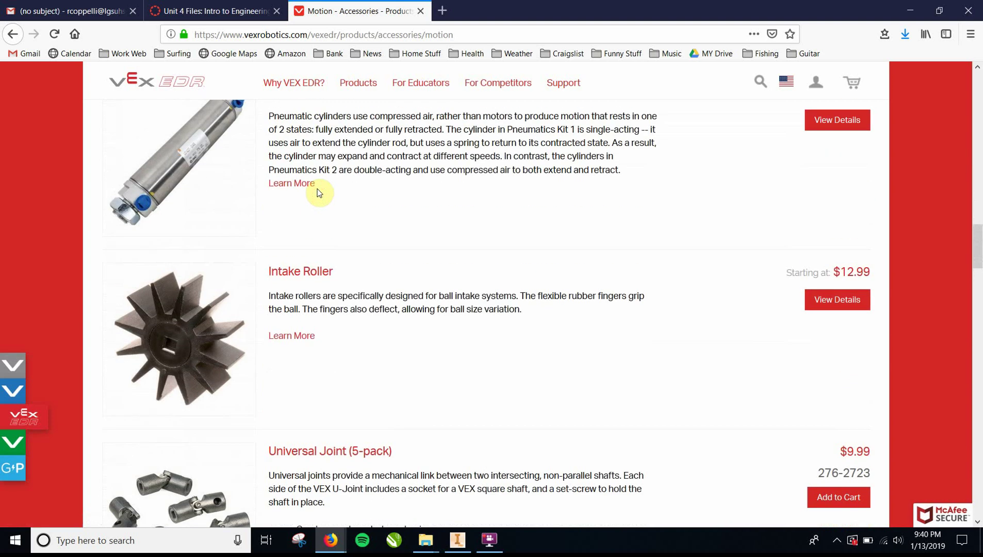
{"action": "scroll", "coordinate": [320, 207], "scroll_direction": "down", "scroll_amount": 3}
{"action": "scroll", "coordinate": [263, 221], "scroll_direction": "down", "scroll_amount": 2}
{"action": "scroll", "coordinate": [289, 278], "scroll_direction": "down", "scroll_amount": 3}
{"action": "scroll", "coordinate": [313, 294], "scroll_direction": "down", "scroll_amount": 3}
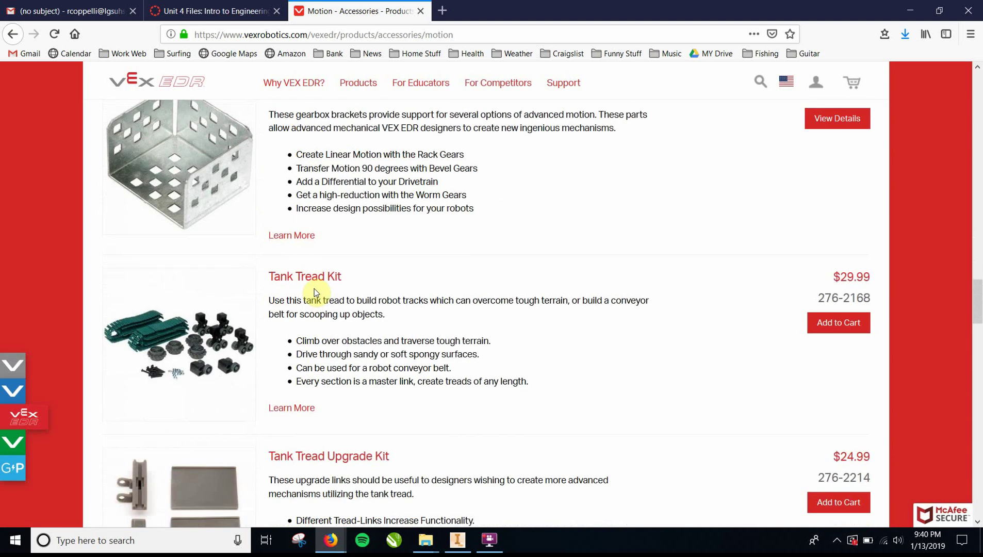
{"action": "scroll", "coordinate": [316, 292], "scroll_direction": "down", "scroll_amount": 3}
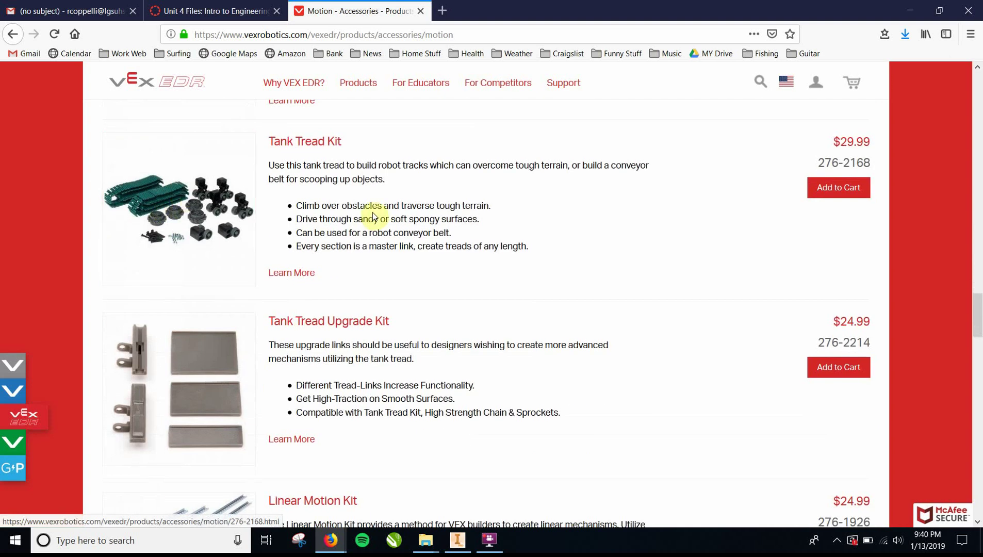
{"action": "scroll", "coordinate": [367, 214], "scroll_direction": "down", "scroll_amount": 6}
{"action": "scroll", "coordinate": [345, 222], "scroll_direction": "down", "scroll_amount": 2}
{"action": "scroll", "coordinate": [159, 273], "scroll_direction": "up", "scroll_amount": 3}
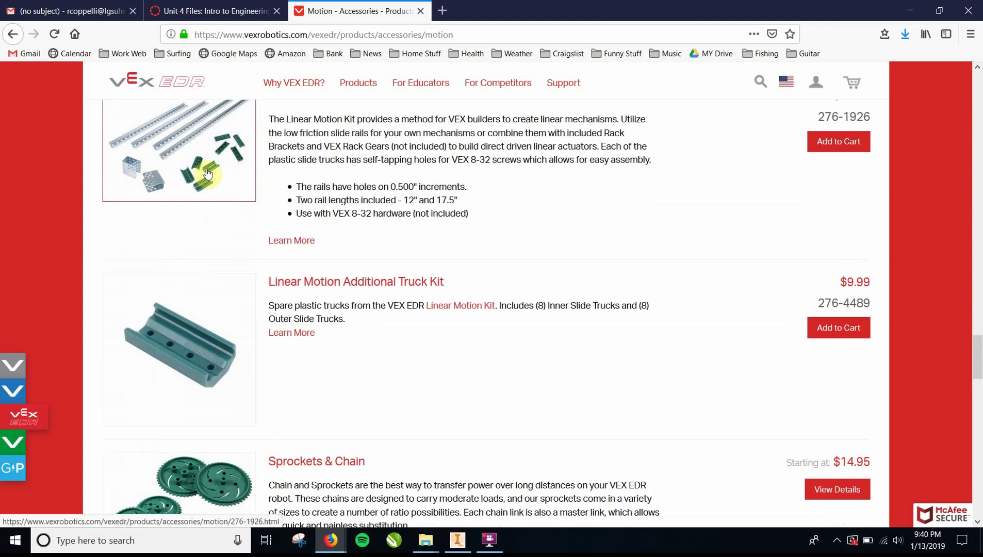
{"action": "scroll", "coordinate": [215, 179], "scroll_direction": "up", "scroll_amount": 3}
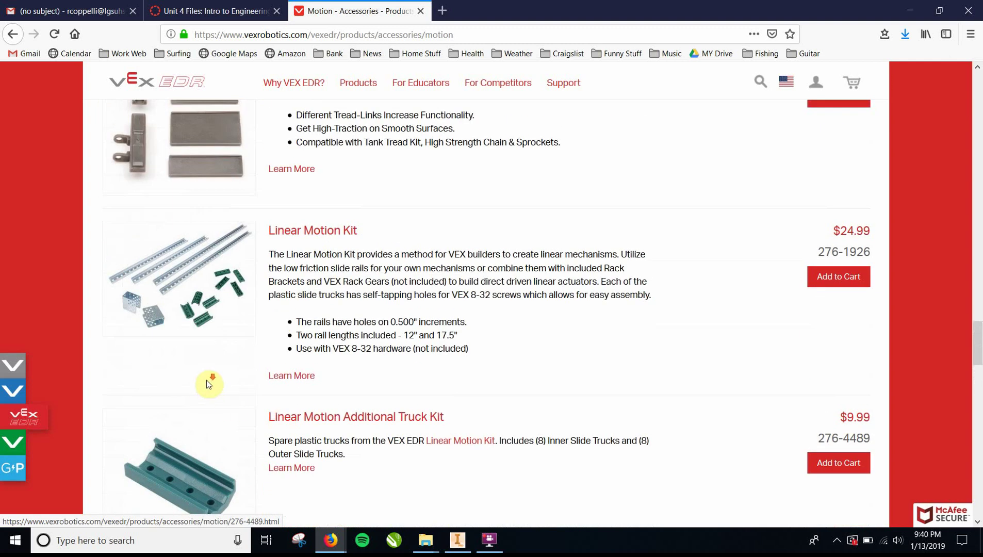
{"action": "scroll", "coordinate": [210, 384], "scroll_direction": "down", "scroll_amount": 4}
{"action": "scroll", "coordinate": [185, 263], "scroll_direction": "down", "scroll_amount": 4}
{"action": "scroll", "coordinate": [188, 254], "scroll_direction": "down", "scroll_amount": 3}
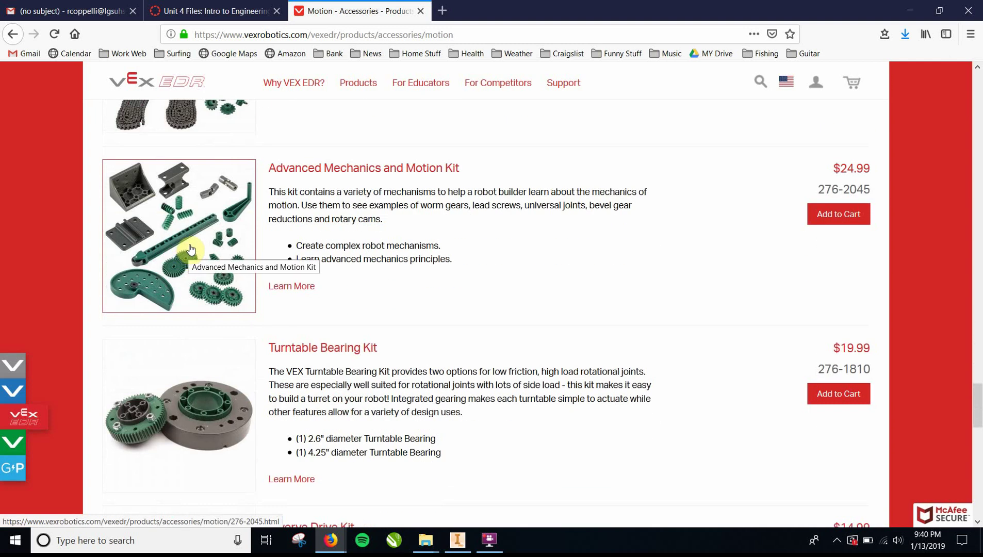
{"action": "scroll", "coordinate": [196, 247], "scroll_direction": "up", "scroll_amount": 20}
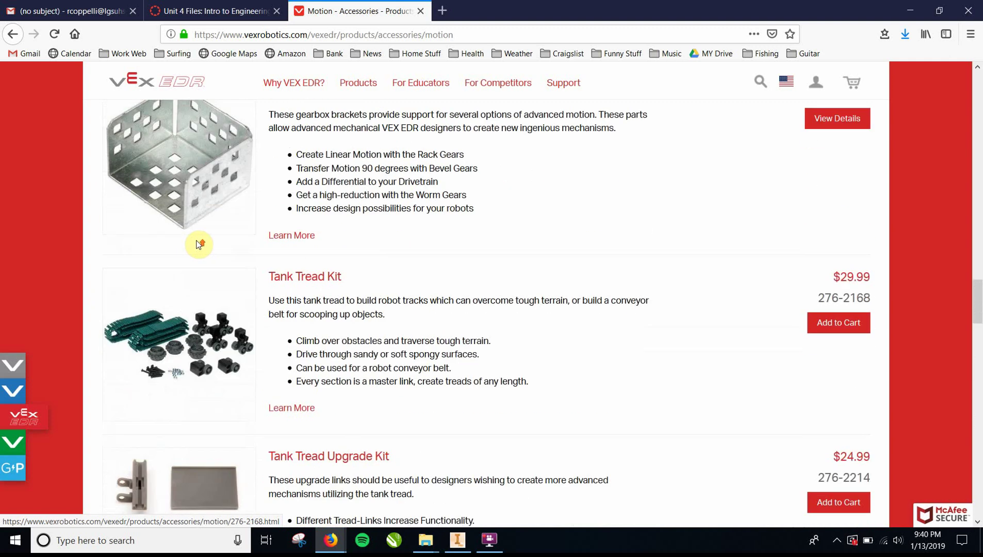
{"action": "scroll", "coordinate": [200, 244], "scroll_direction": "up", "scroll_amount": 5}
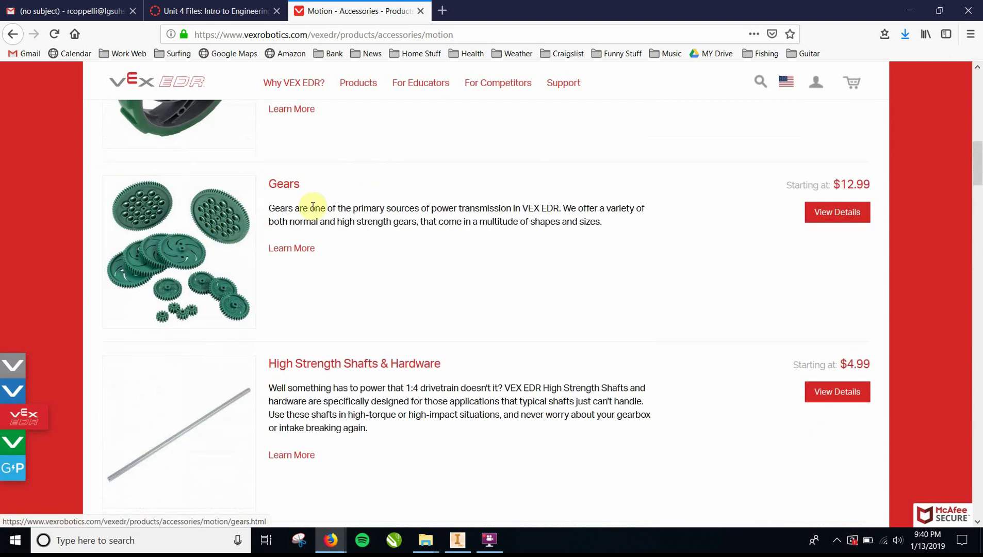
Open the Gears product page and scroll down to its pictures.
{"action": "left_click", "coordinate": [277, 189]}
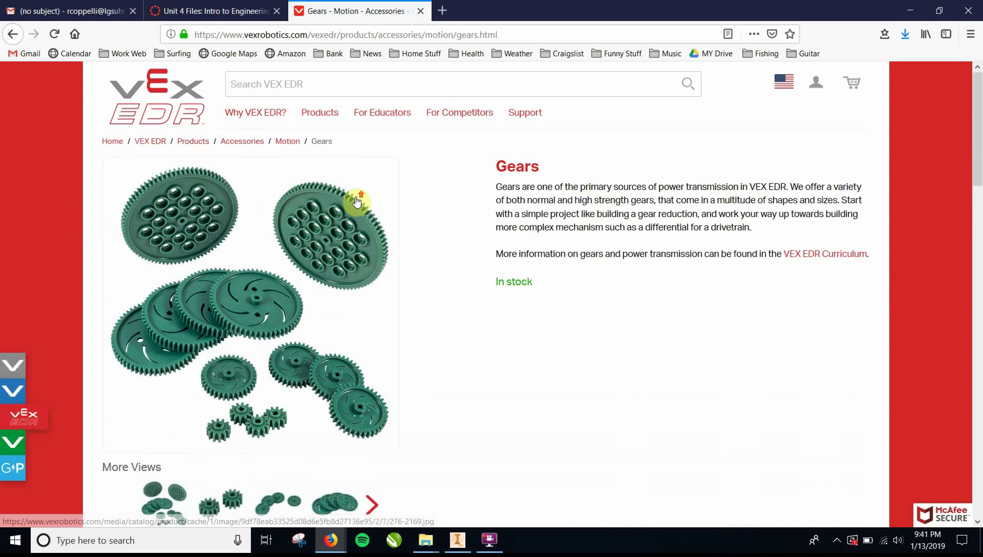
{"action": "scroll", "coordinate": [336, 298], "scroll_direction": "down", "scroll_amount": 2}
{"action": "scroll", "coordinate": [337, 298], "scroll_direction": "down", "scroll_amount": 3}
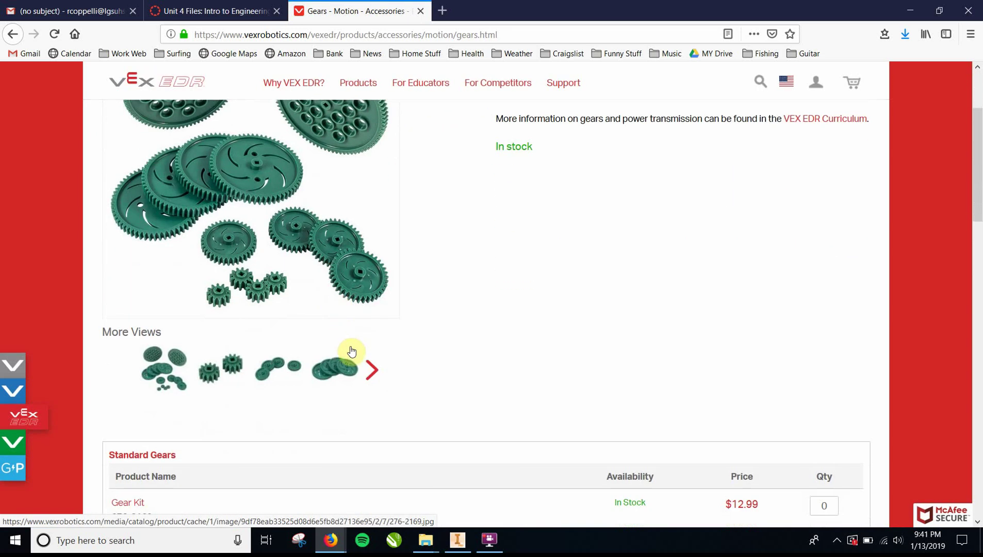
View the enlarged 84T gear picture, close it, and scroll to the Description section.
{"action": "left_click", "coordinate": [372, 370]}
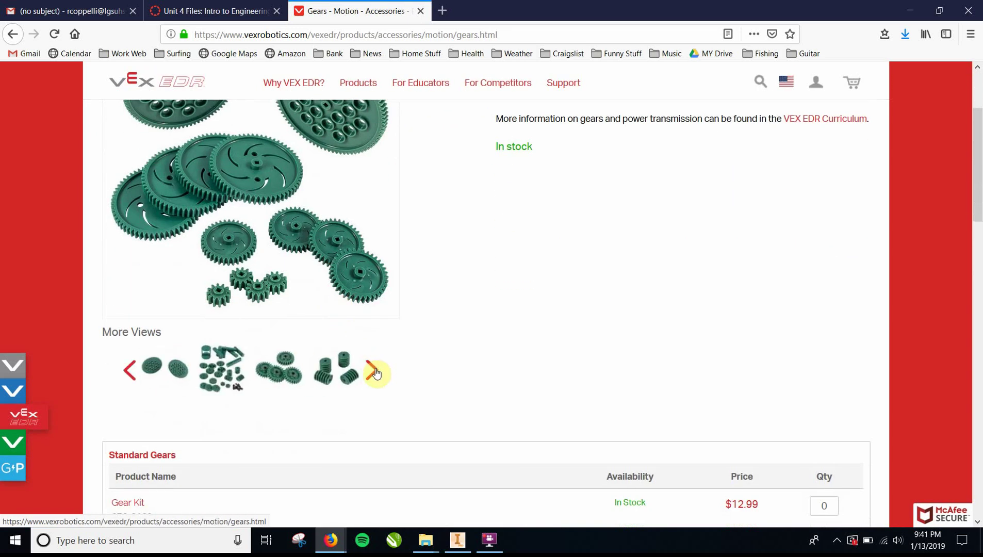
{"action": "left_click", "coordinate": [166, 370]}
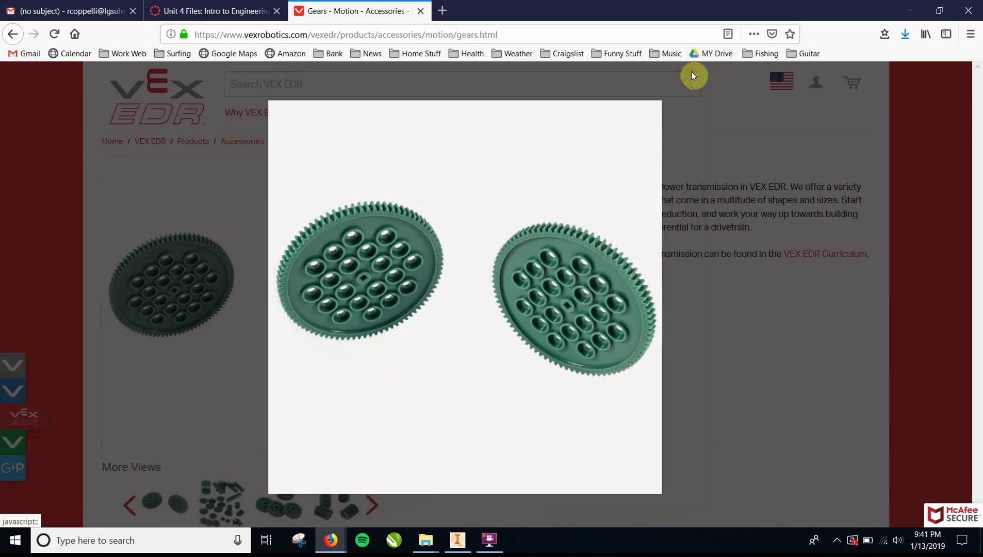
{"action": "left_click", "coordinate": [693, 76]}
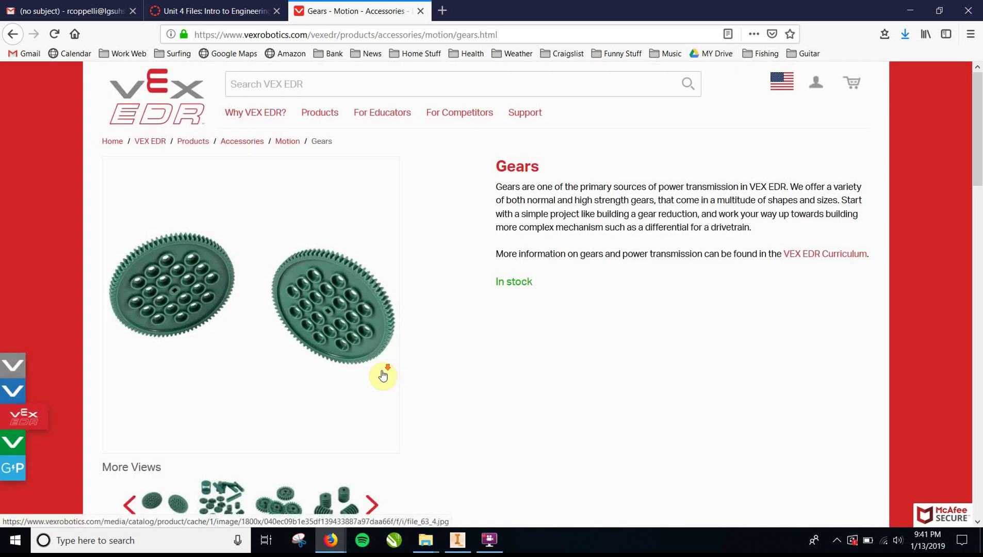
{"action": "scroll", "coordinate": [384, 371], "scroll_direction": "down", "scroll_amount": 6}
{"action": "scroll", "coordinate": [382, 367], "scroll_direction": "down", "scroll_amount": 10}
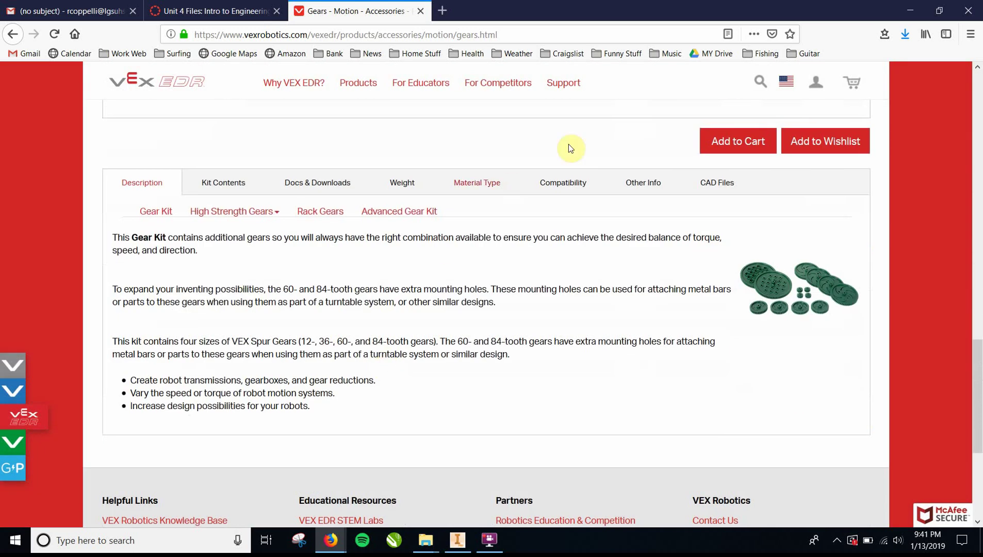
Download the 84T High Strength Gear (276-3438) STEP file from the CAD Files tab.
{"action": "left_click", "coordinate": [712, 185]}
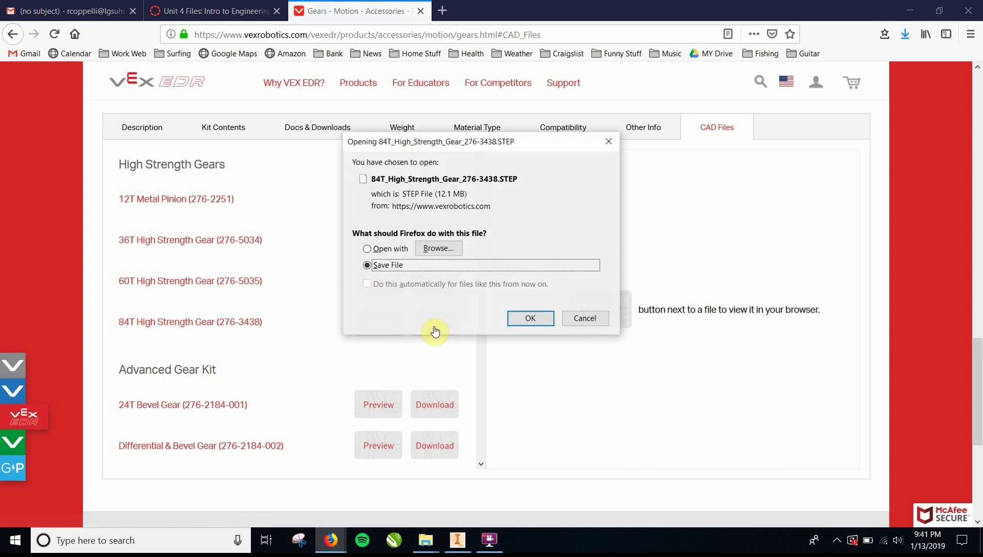
{"action": "left_click", "coordinate": [530, 316]}
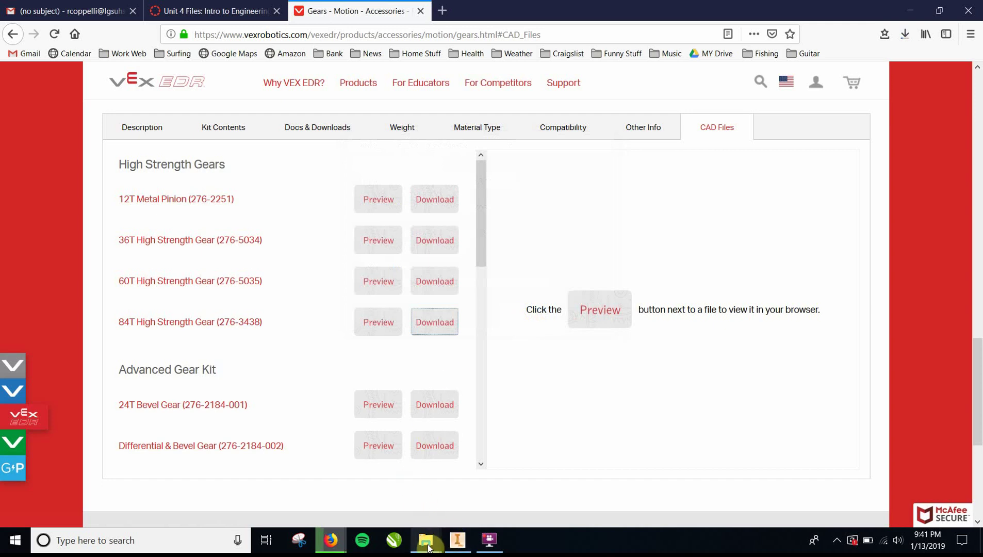
Refresh the Downloads folder in File Explorer so 84T_High_Strength_Gear_276-3438.STEP appears.
{"action": "mouse_move", "coordinate": [428, 547]}
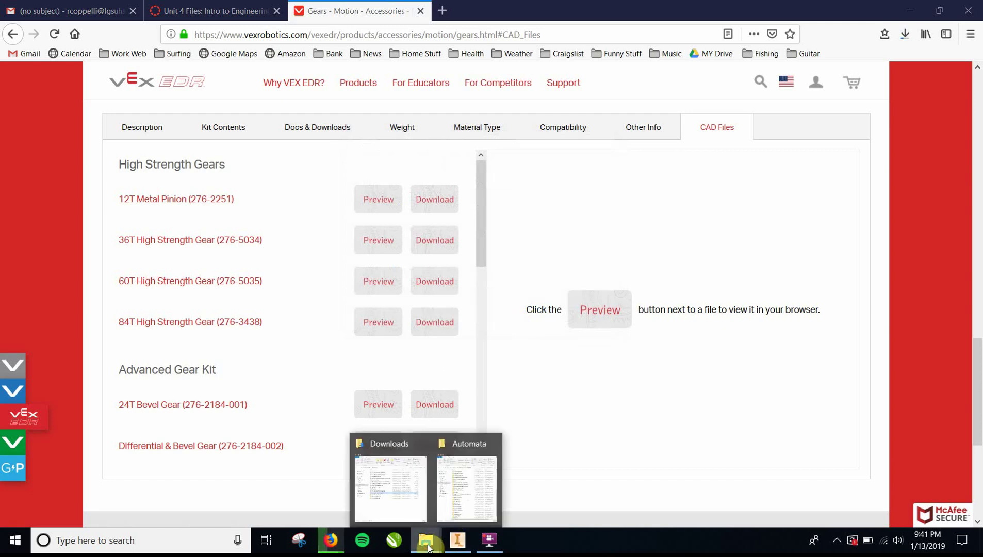
{"action": "left_click", "coordinate": [395, 479]}
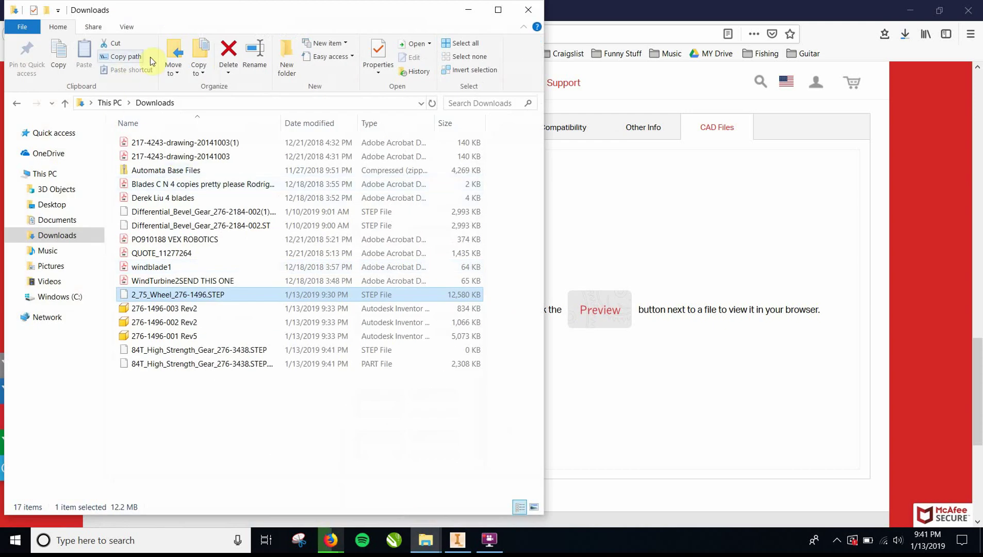
{"action": "left_click", "coordinate": [47, 175]}
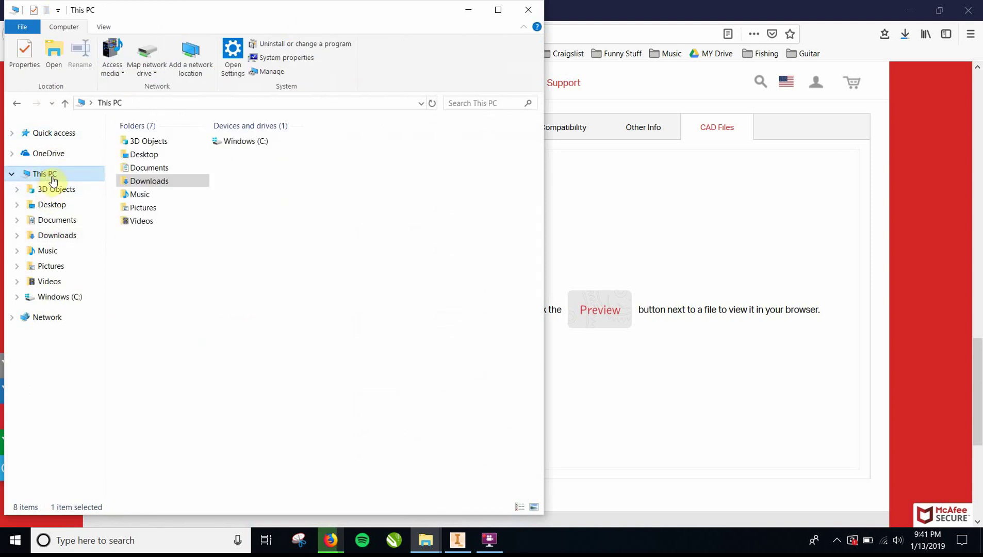
{"action": "left_click", "coordinate": [52, 235]}
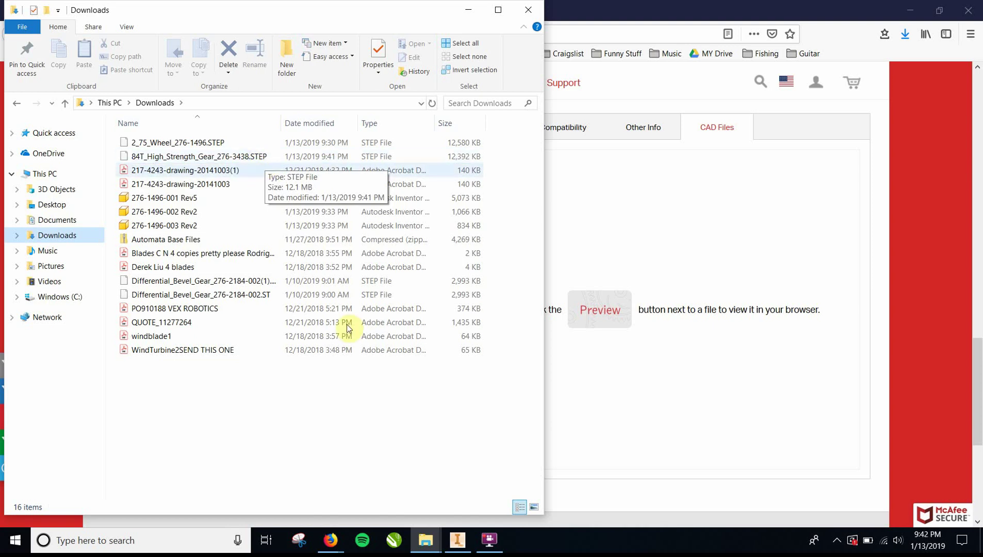
Switch to Inventor and close the 2.75_Wheel.iam assembly document.
{"action": "left_click", "coordinate": [457, 543]}
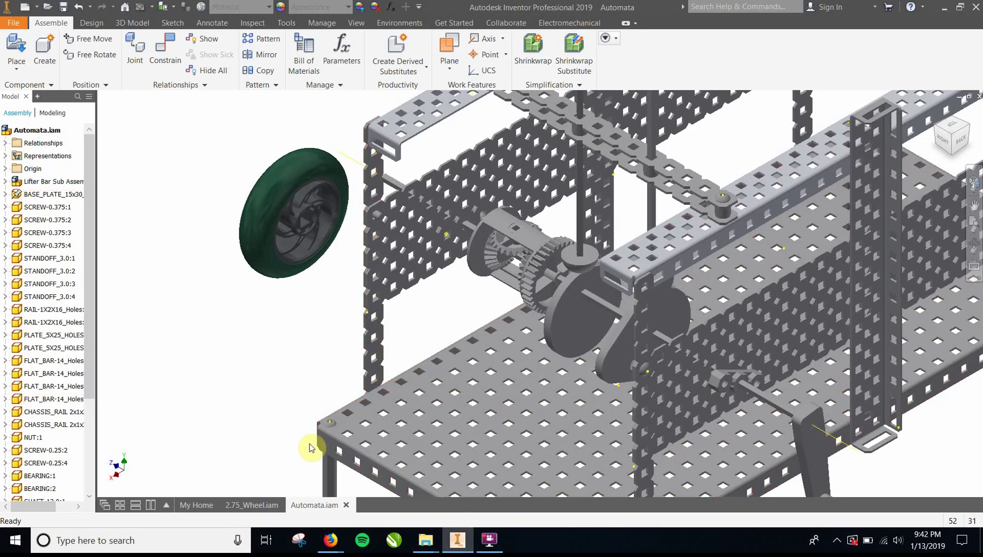
{"action": "left_click", "coordinate": [258, 505]}
{"action": "left_click", "coordinate": [286, 506]}
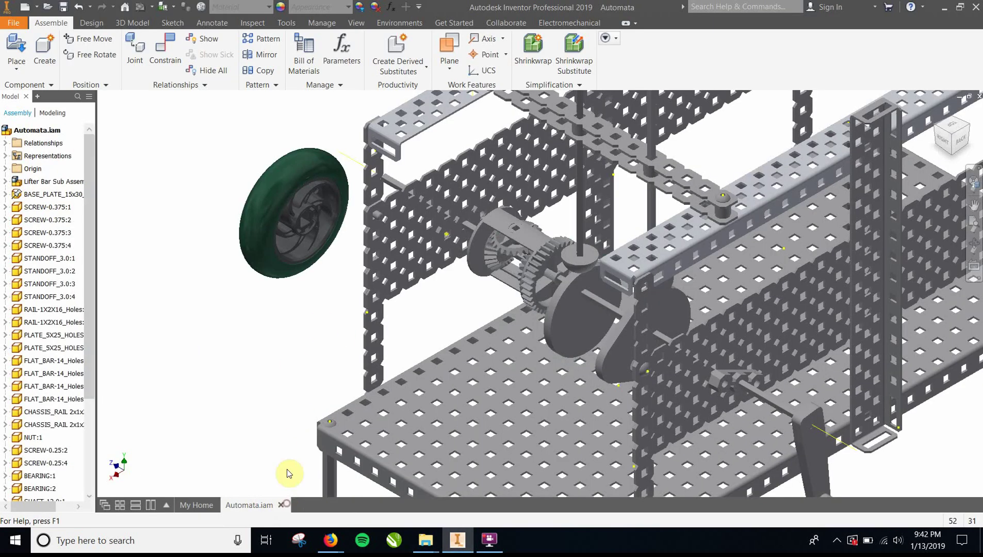
In the Open dialog, go up to the computer's top level and into Downloads.
{"action": "left_click", "coordinate": [14, 23]}
{"action": "left_click", "coordinate": [40, 102]}
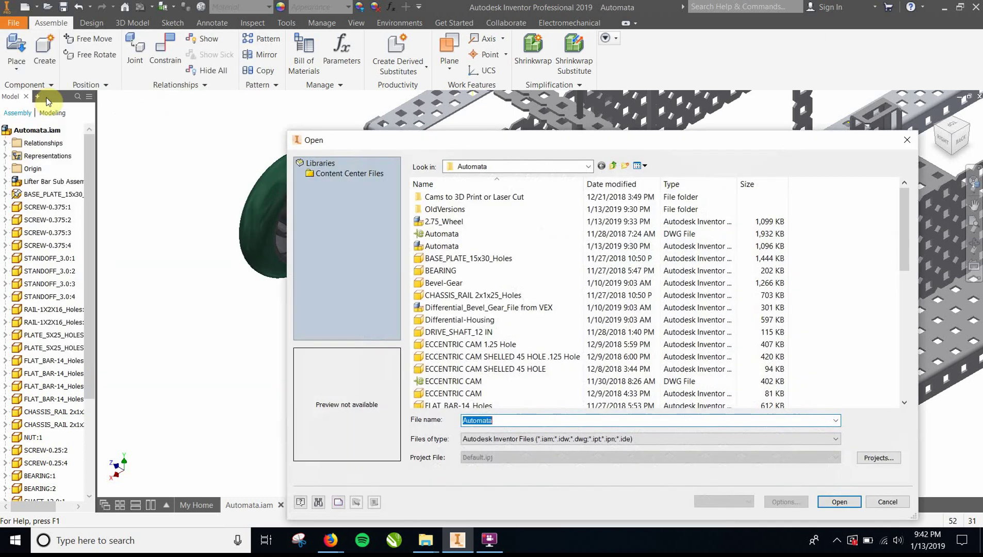
{"action": "left_click", "coordinate": [614, 166]}
{"action": "left_click", "coordinate": [614, 166]}
{"action": "left_click", "coordinate": [614, 166]}
{"action": "left_click", "coordinate": [614, 166]}
{"action": "left_click", "coordinate": [614, 166]}
{"action": "left_click", "coordinate": [448, 218]}
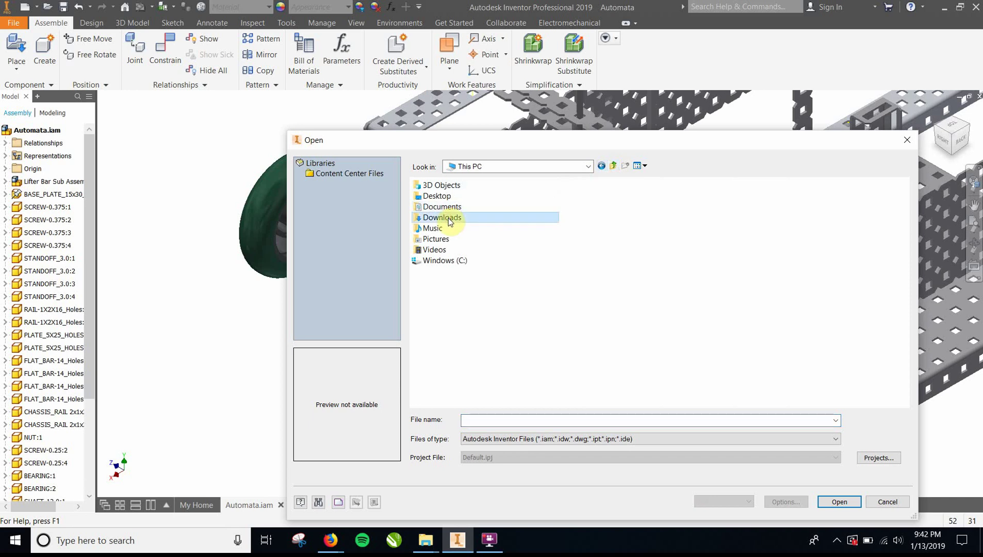
{"action": "double_click", "coordinate": [450, 221]}
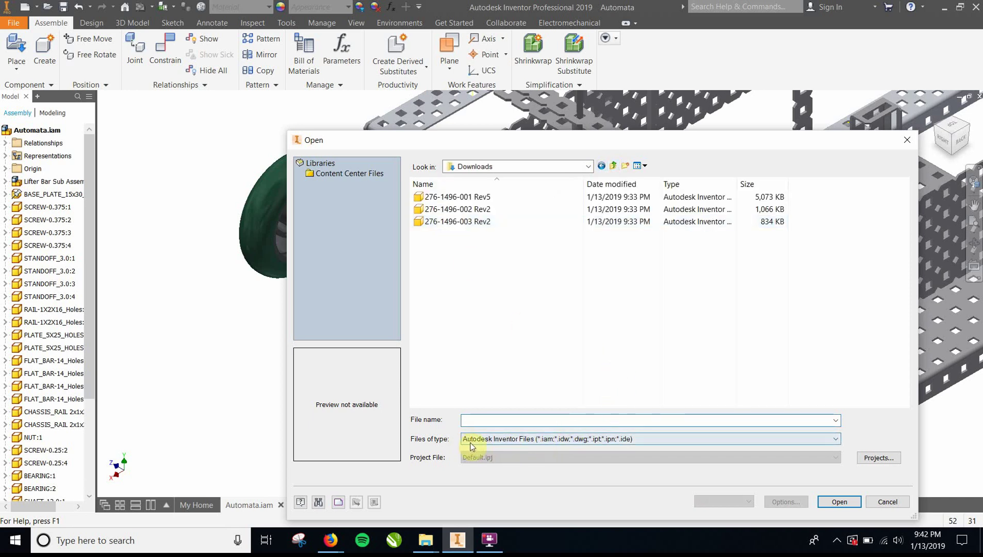
Filter to STEP files and open 84T_High_Strength_Gear_276-3438.STEP.
{"action": "left_click", "coordinate": [542, 439]}
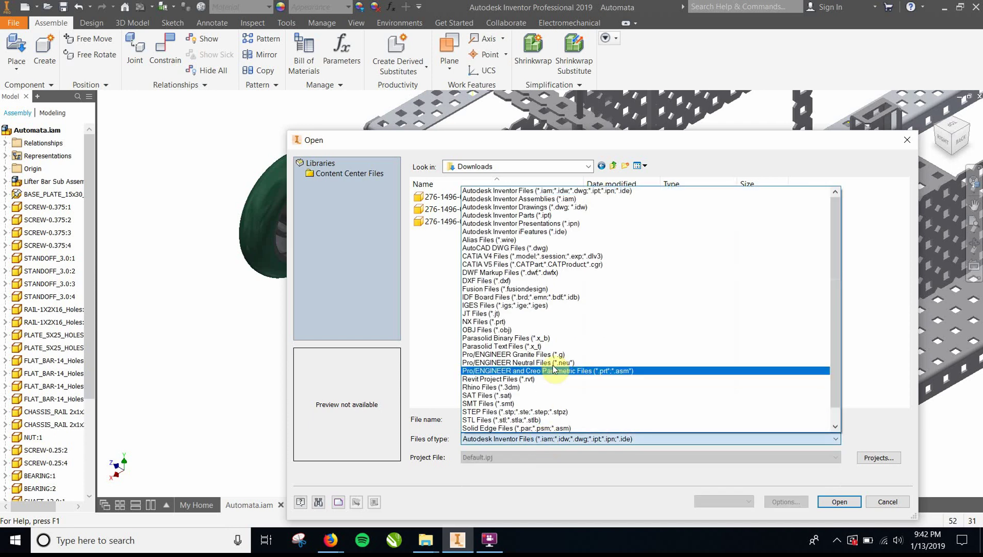
{"action": "left_click", "coordinate": [551, 412]}
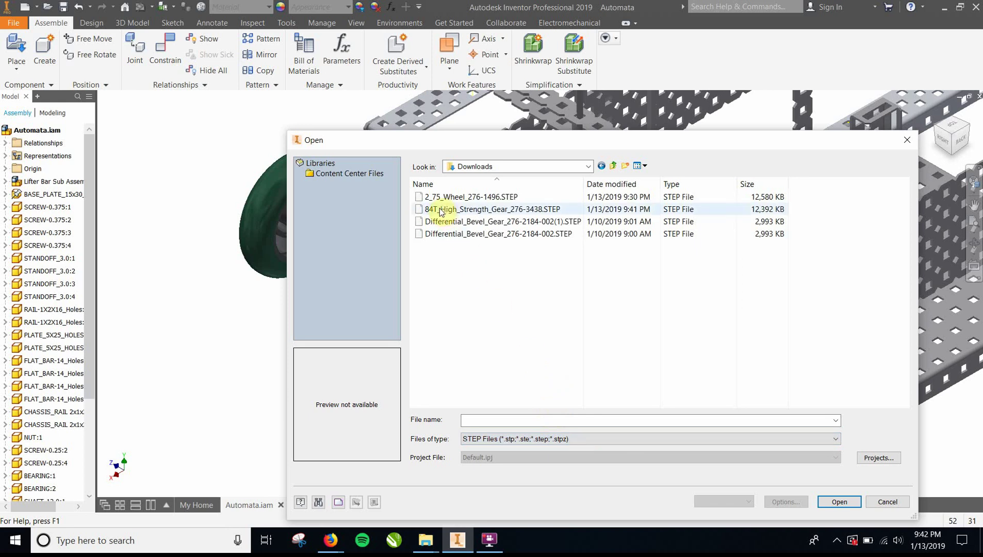
{"action": "left_click", "coordinate": [475, 209]}
{"action": "left_click", "coordinate": [839, 501]}
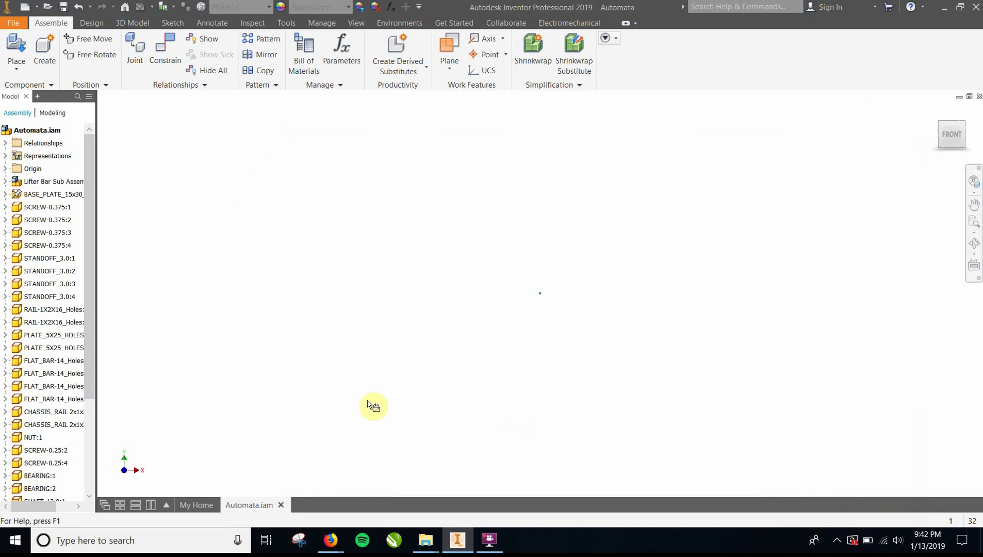
Import the gear STEP file using Convert Model with Solids and Surfaces checked.
{"action": "left_click", "coordinate": [298, 383]}
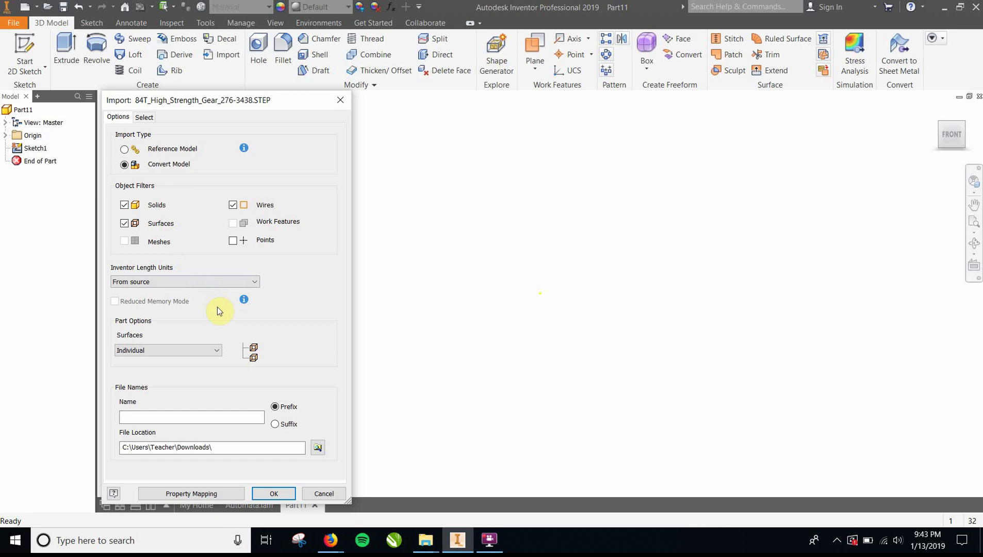
{"action": "left_click", "coordinate": [274, 494]}
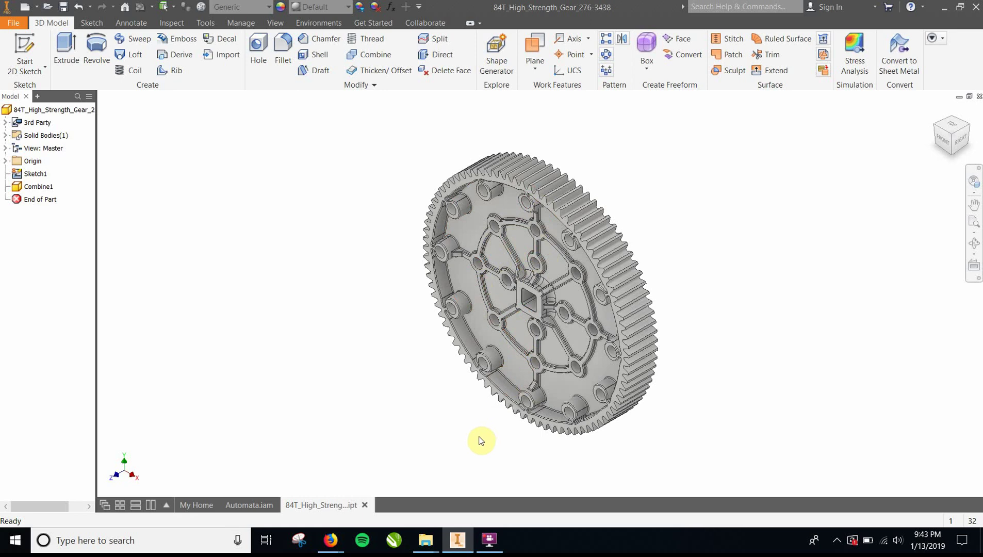
Wait until the 84T_High_Strength_Gear part appears as a single solid body.
{"action": "mouse_move", "coordinate": [454, 547]}
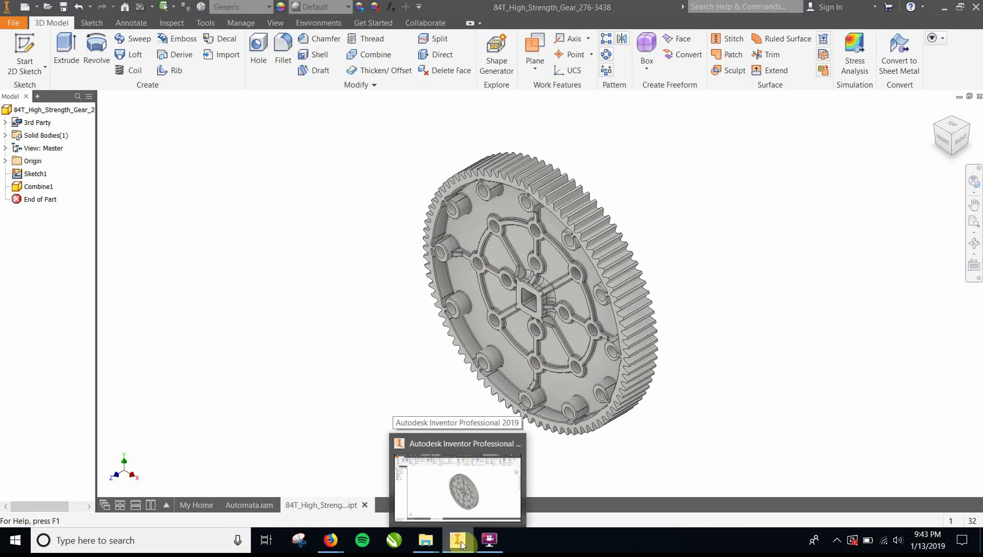
{"action": "mouse_move", "coordinate": [425, 539]}
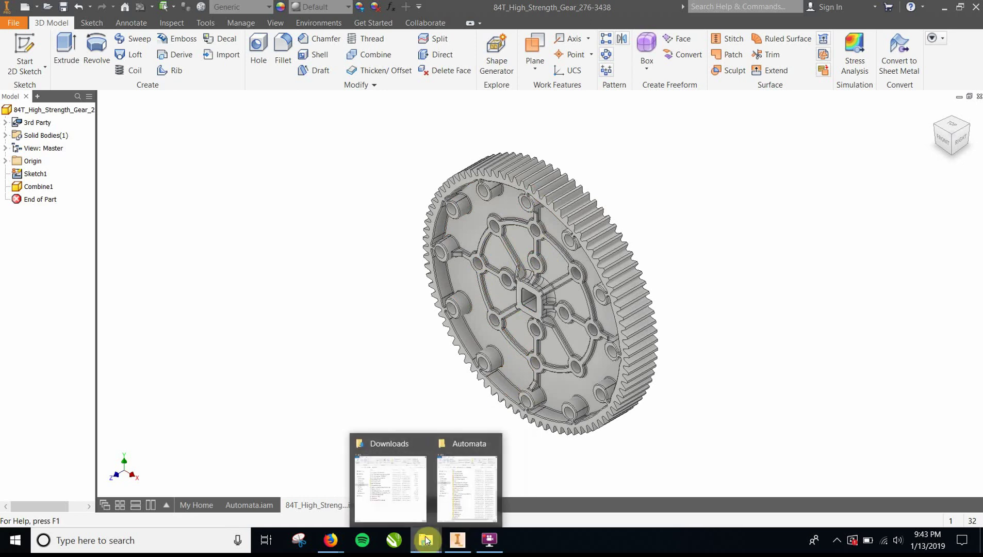
{"action": "left_click", "coordinate": [450, 486]}
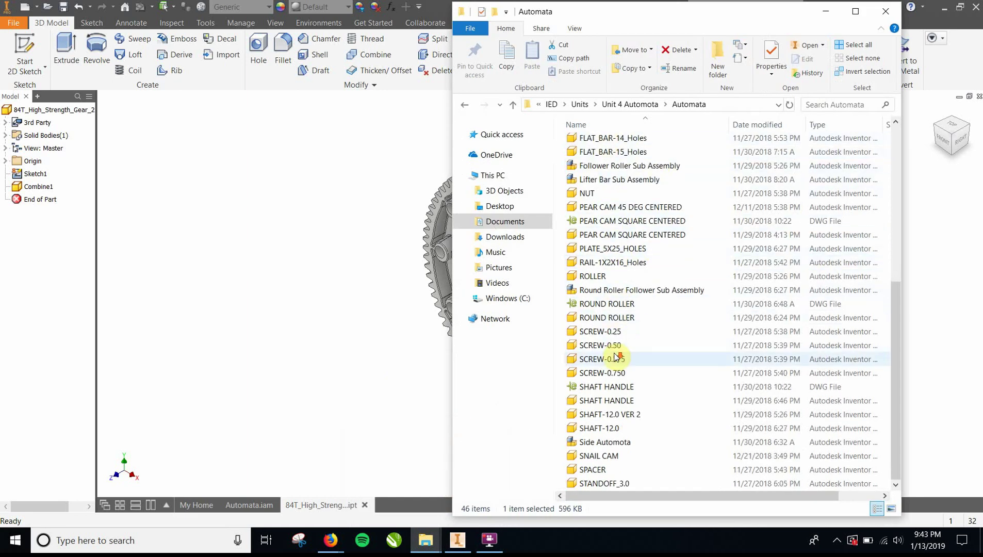
{"action": "scroll", "coordinate": [615, 357], "scroll_direction": "up", "scroll_amount": 7}
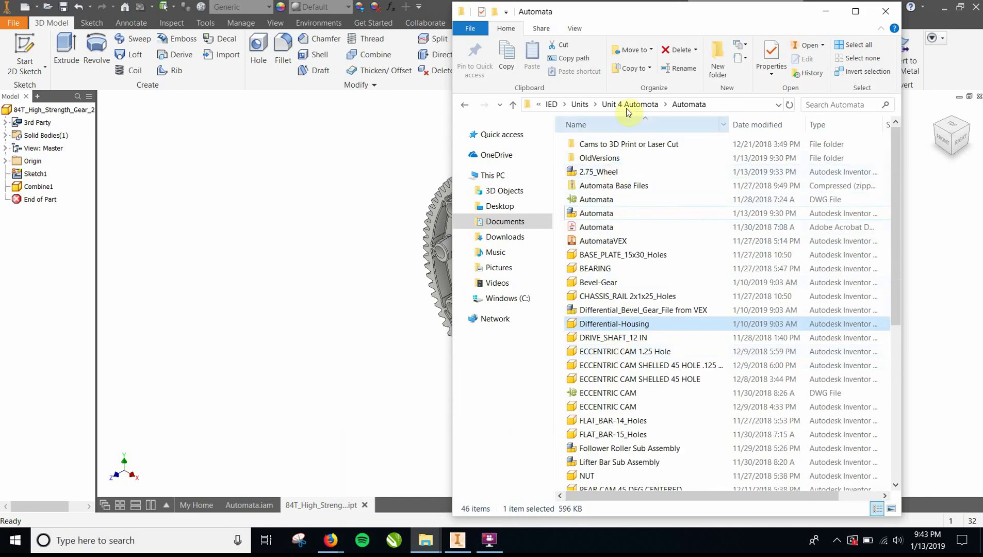
{"action": "left_click", "coordinate": [625, 104]}
{"action": "left_click", "coordinate": [550, 105]}
{"action": "double_click", "coordinate": [593, 202]}
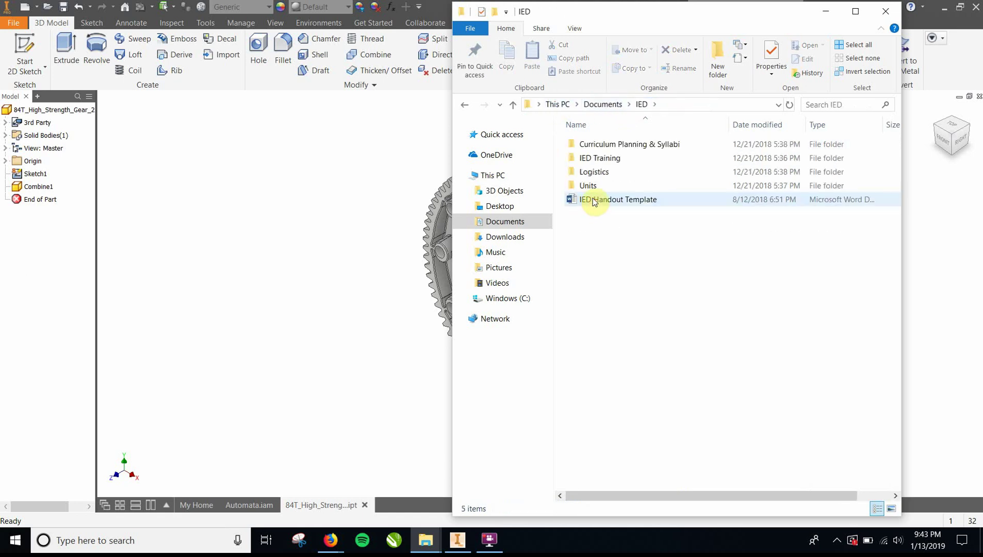
{"action": "double_click", "coordinate": [592, 187]}
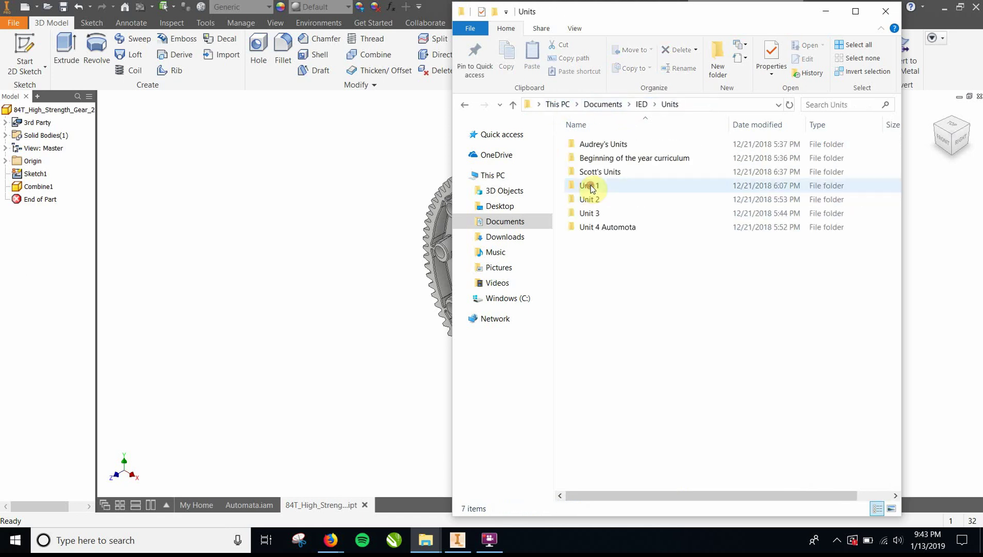
{"action": "double_click", "coordinate": [591, 227]}
{"action": "left_click", "coordinate": [591, 149]}
{"action": "double_click", "coordinate": [590, 150]}
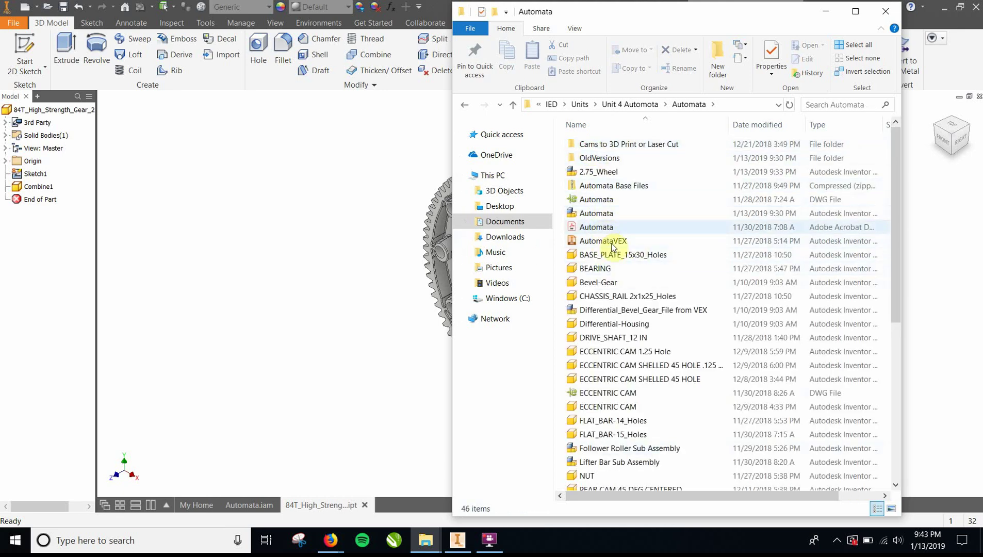
Start Save As for the gear part and browse to Documents > IED > Units > Unit 4 Automota > Automata.
{"action": "left_click", "coordinate": [346, 188]}
{"action": "left_click", "coordinate": [16, 25]}
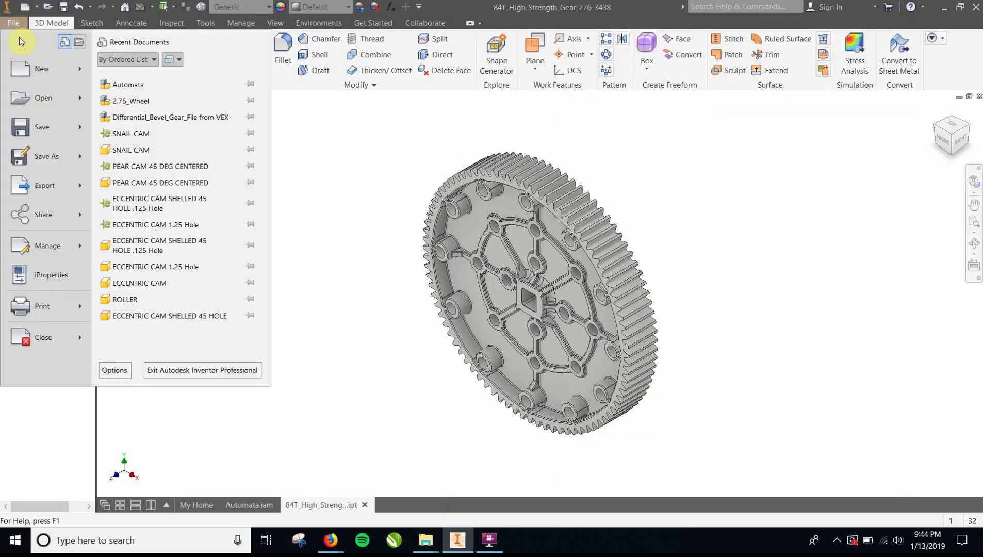
{"action": "left_click", "coordinate": [51, 157]}
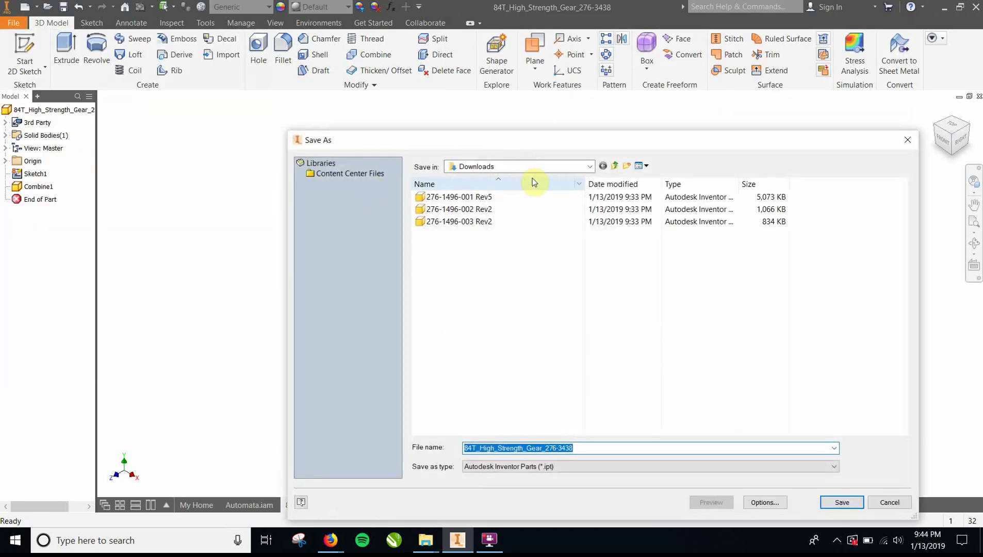
{"action": "left_click", "coordinate": [615, 165]}
{"action": "left_click", "coordinate": [615, 165]}
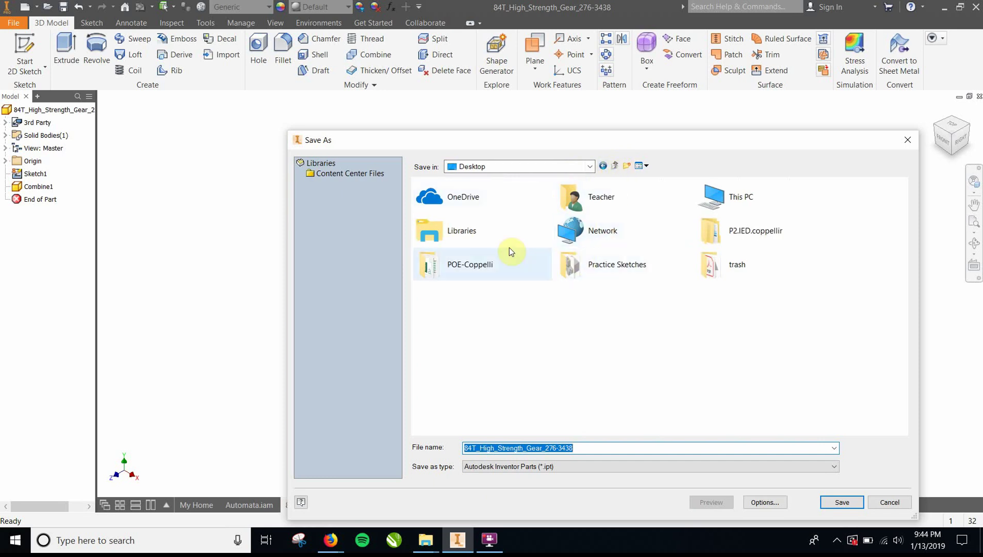
{"action": "double_click", "coordinate": [587, 199]}
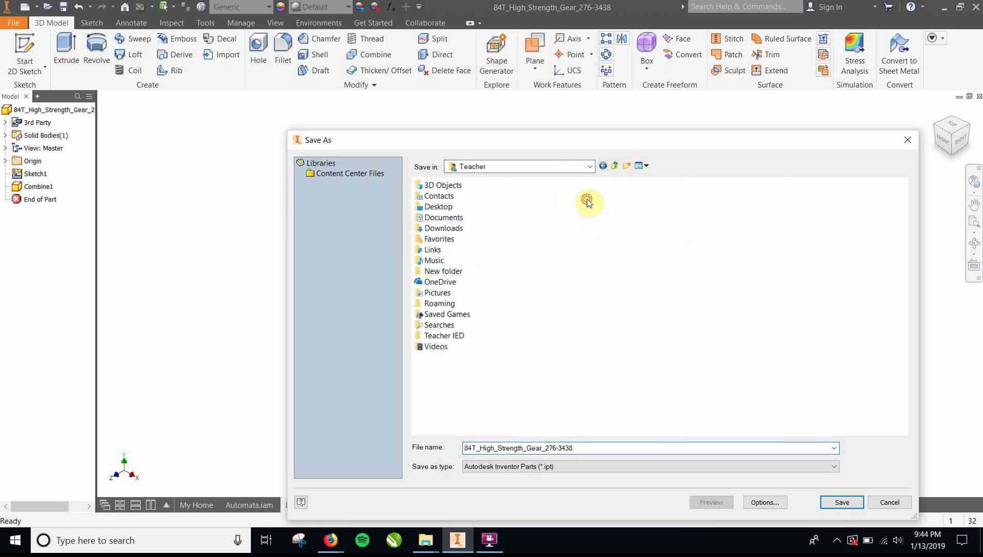
{"action": "double_click", "coordinate": [433, 217]}
{"action": "double_click", "coordinate": [436, 245]}
{"action": "double_click", "coordinate": [445, 235]}
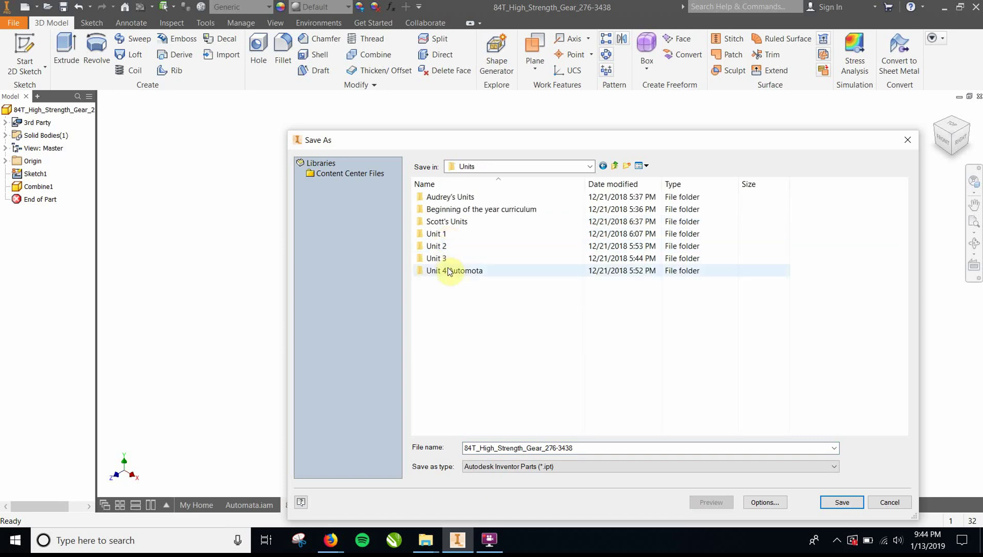
{"action": "double_click", "coordinate": [448, 272]}
{"action": "double_click", "coordinate": [443, 197]}
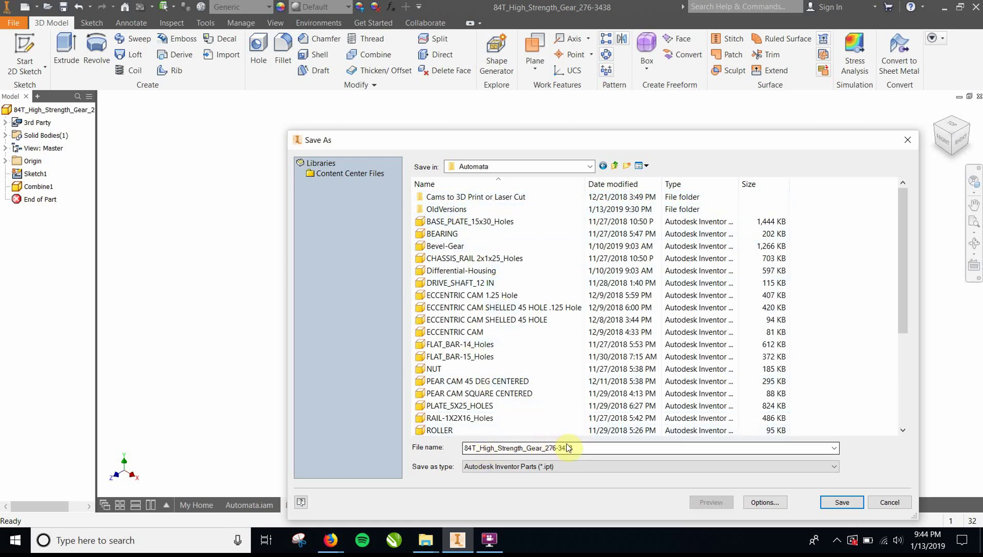
Rename 84T_High_Strength_Gear_276-3438 to '84 Tooth Gear' and save it as an .ipt.
{"action": "double_click", "coordinate": [541, 448]}
{"action": "left_click", "coordinate": [541, 448]}
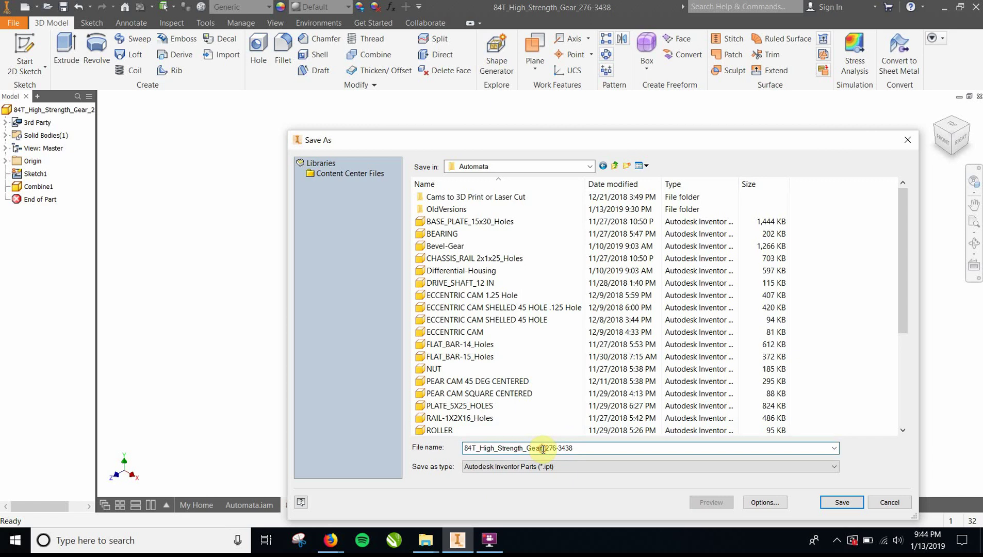
{"action": "left_click_drag", "start_coordinate": [541, 448], "coordinate": [680, 444]}
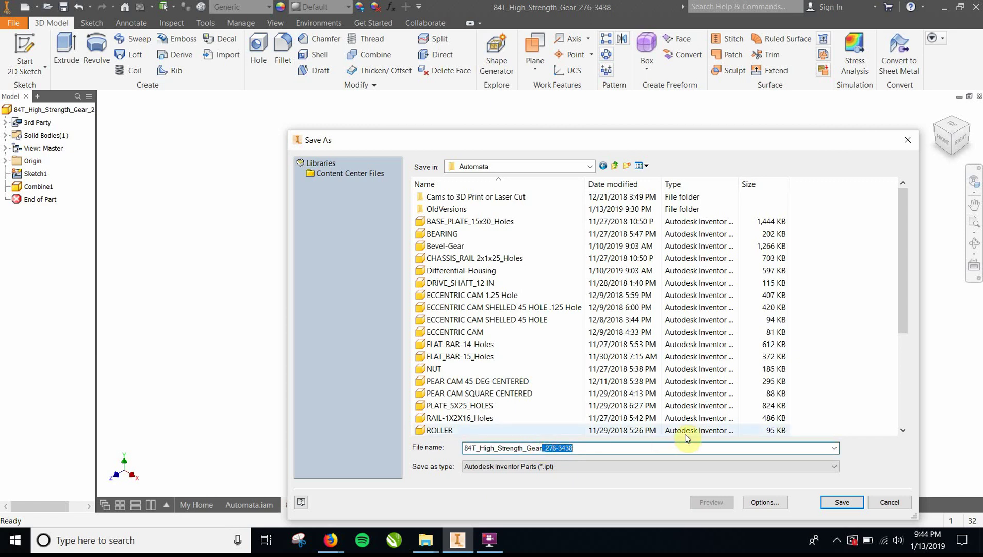
{"action": "key", "text": "BackSpace"}
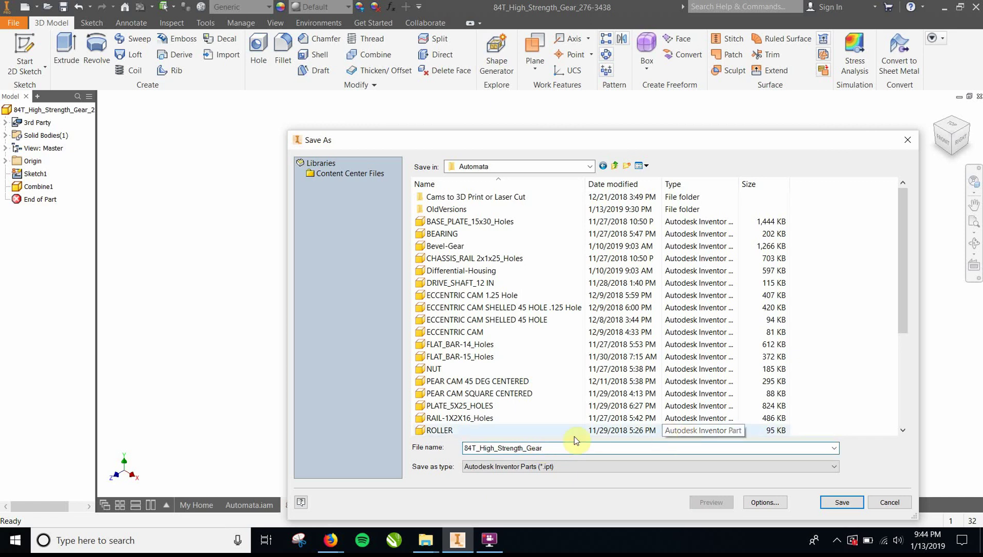
{"action": "left_click", "coordinate": [475, 447]}
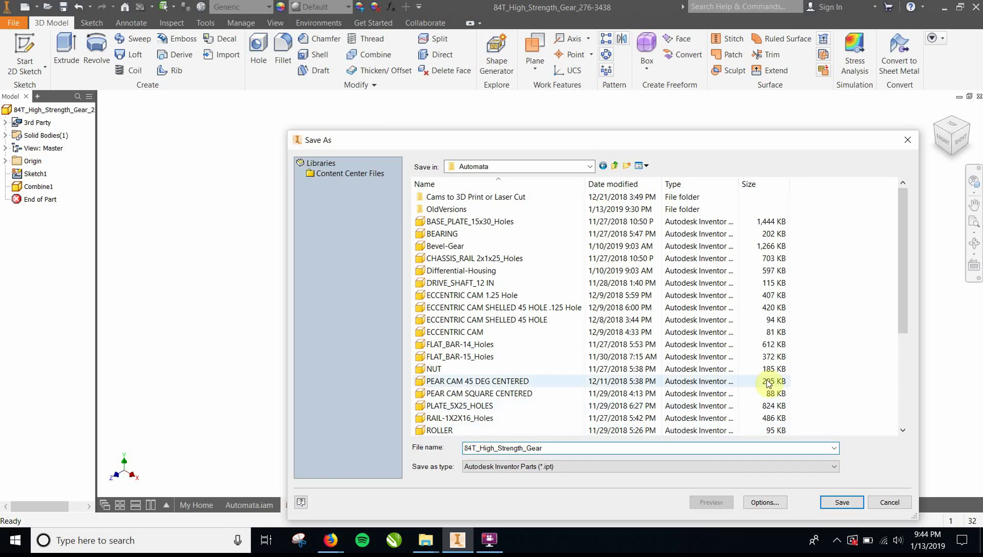
{"action": "type", "text": "ooth"}
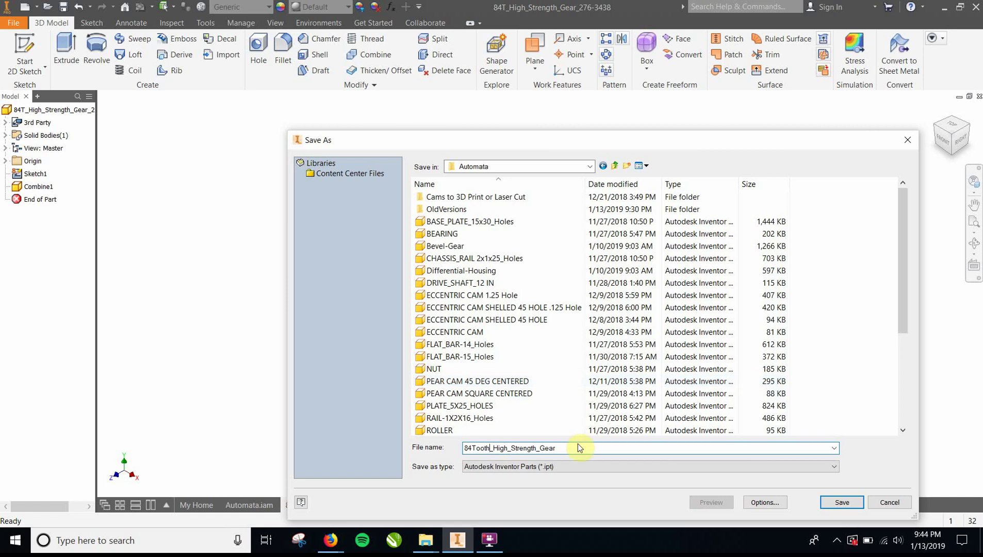
{"action": "left_click", "coordinate": [539, 448]}
{"action": "key", "text": "BackSpace"}
{"action": "key", "text": "BackSpace"}
{"action": "key", "text": "BackSpace"}
{"action": "key", "text": "BackSpace"}
{"action": "key", "text": "BackSpace"}
{"action": "key", "text": "BackSpace"}
{"action": "key", "text": "BackSpace"}
{"action": "key", "text": "BackSpace"}
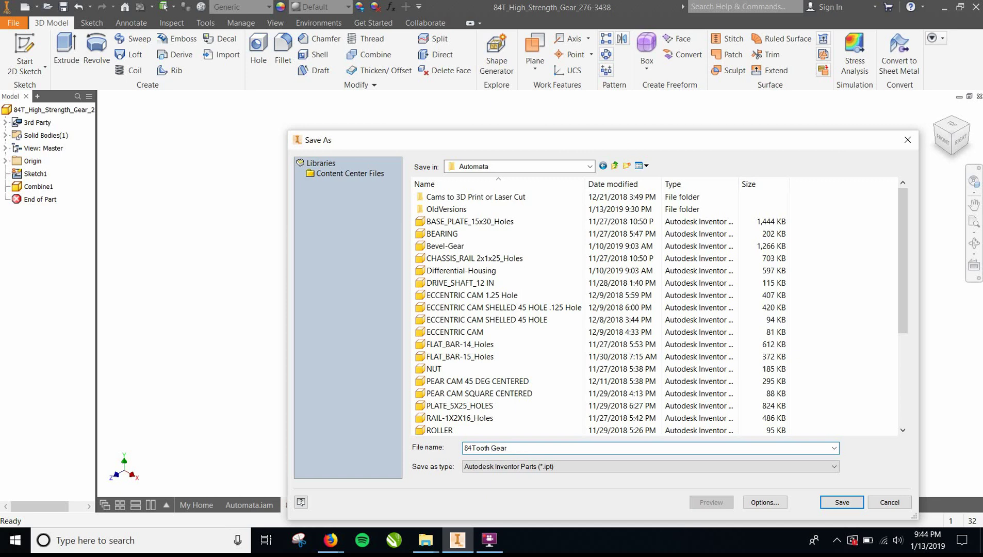
{"action": "left_click", "coordinate": [471, 448]}
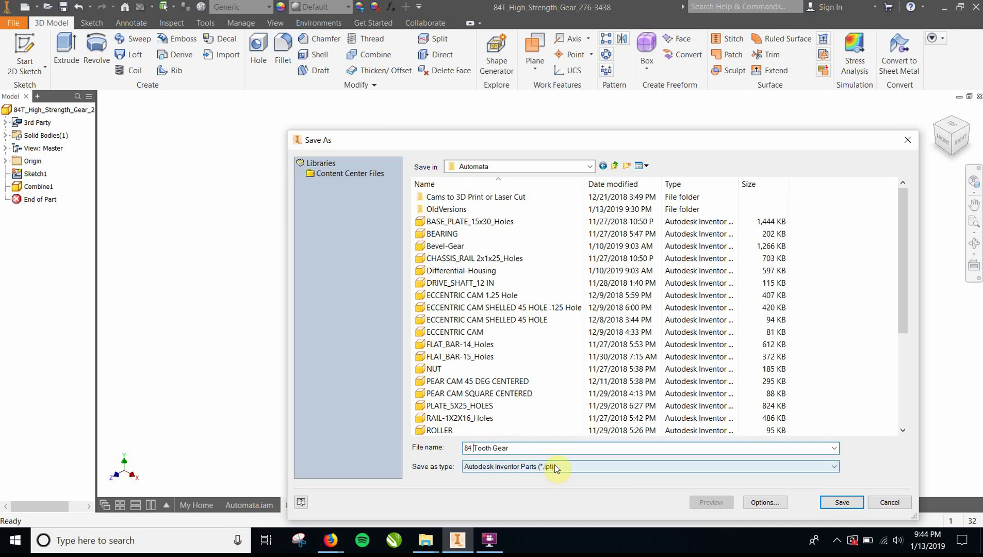
{"action": "left_click", "coordinate": [838, 501]}
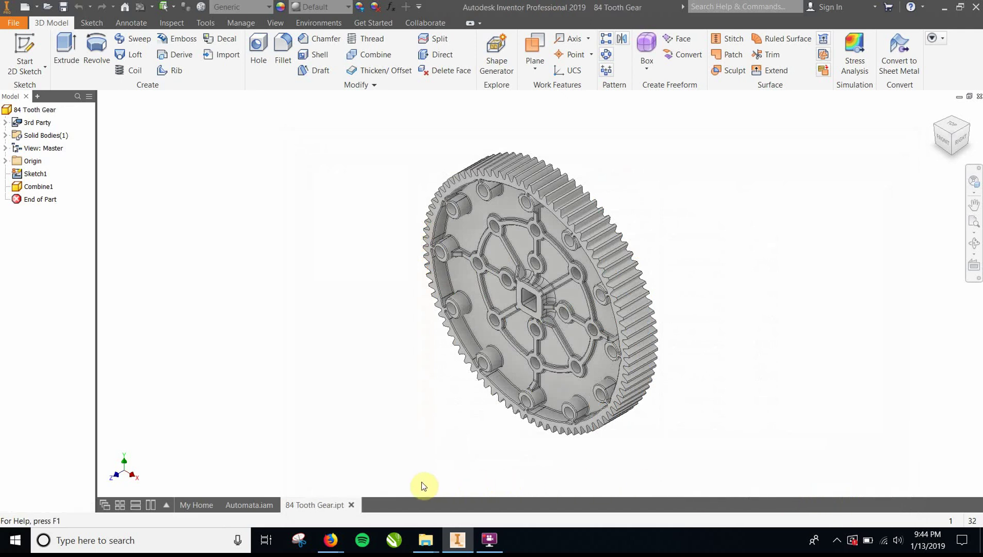
Place a single 84 Tooth Gear into Automata.iam beside the green wheel, away from the chassis.
{"action": "left_click", "coordinate": [251, 505]}
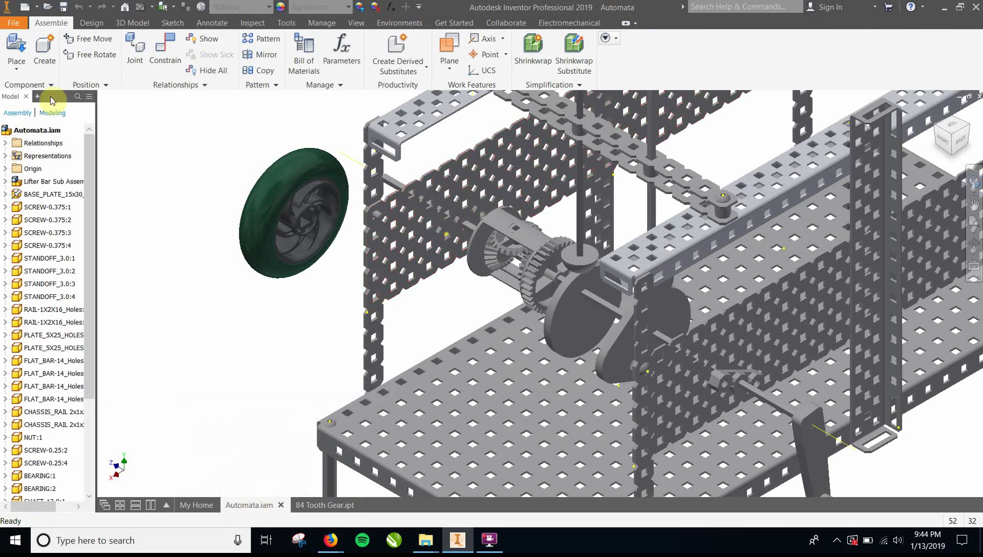
{"action": "left_click", "coordinate": [20, 54]}
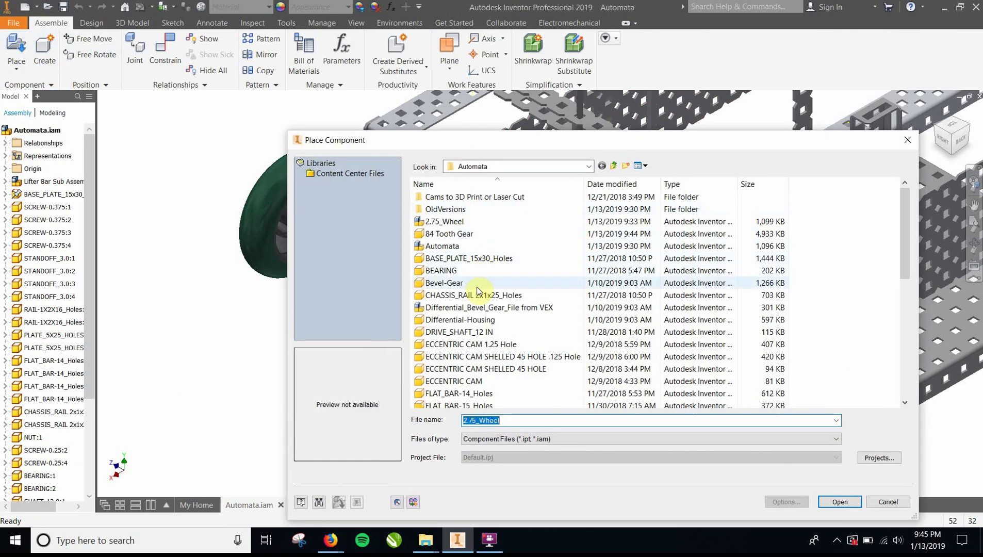
{"action": "left_click", "coordinate": [444, 234]}
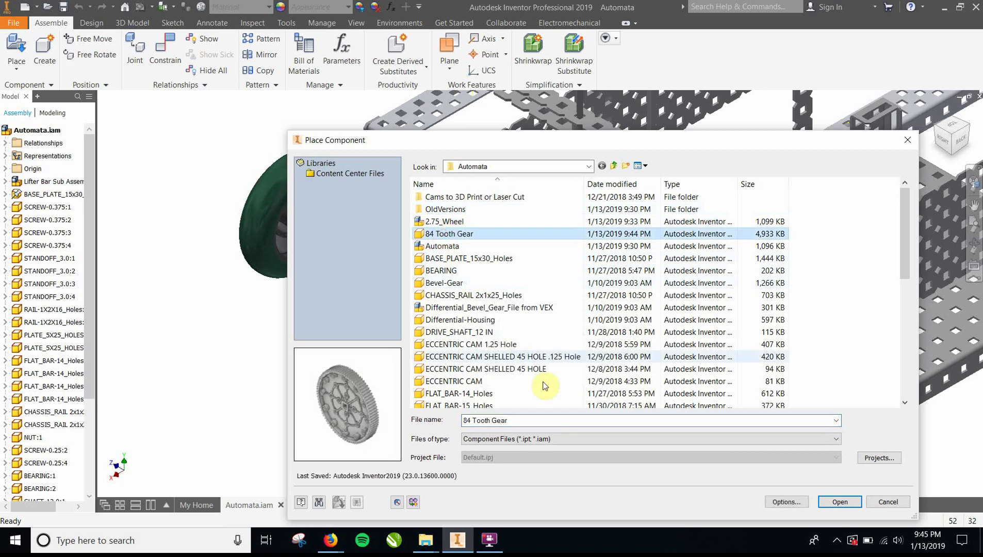
{"action": "left_click", "coordinate": [839, 502]}
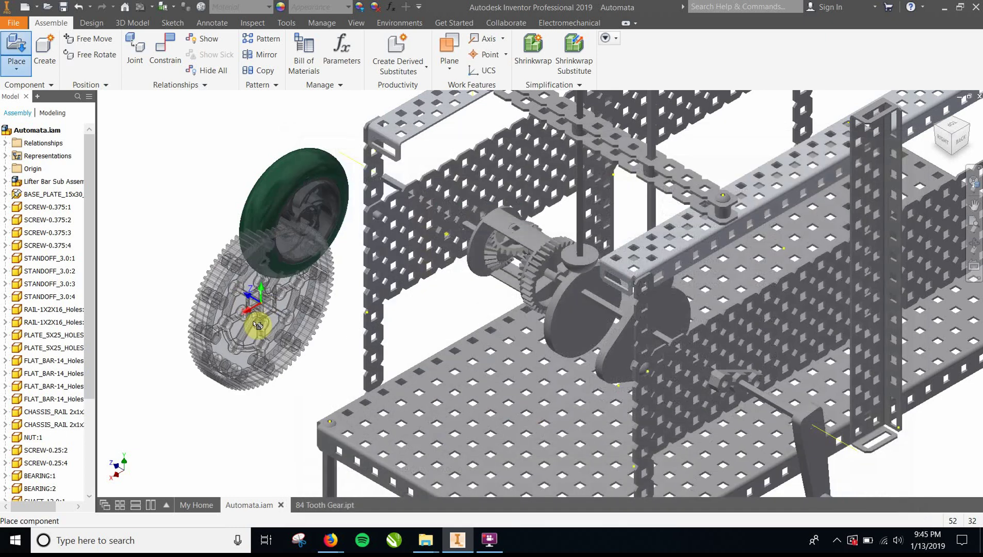
{"action": "left_click", "coordinate": [175, 199]}
{"action": "right_click", "coordinate": [237, 323]}
{"action": "left_click", "coordinate": [260, 334]}
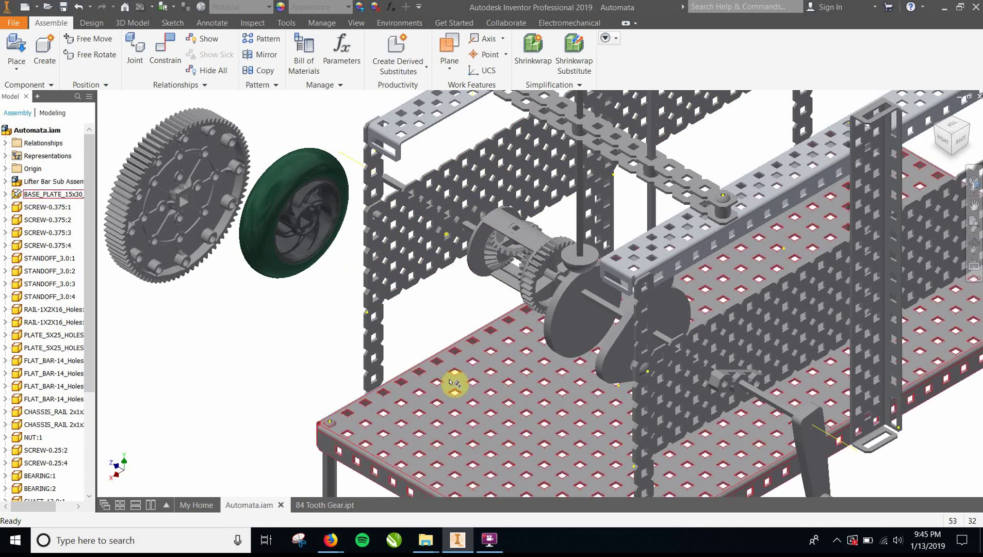
{"action": "left_click", "coordinate": [488, 540]}
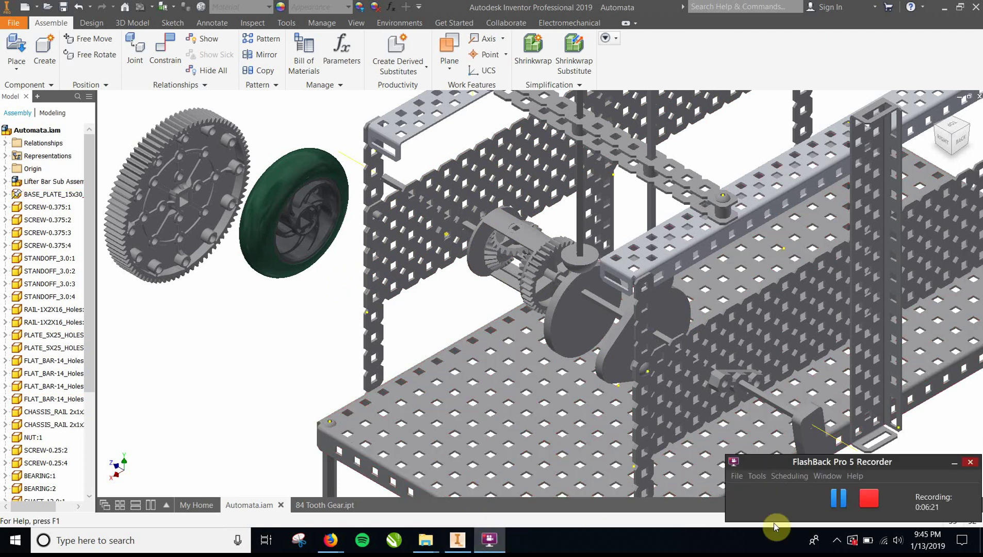